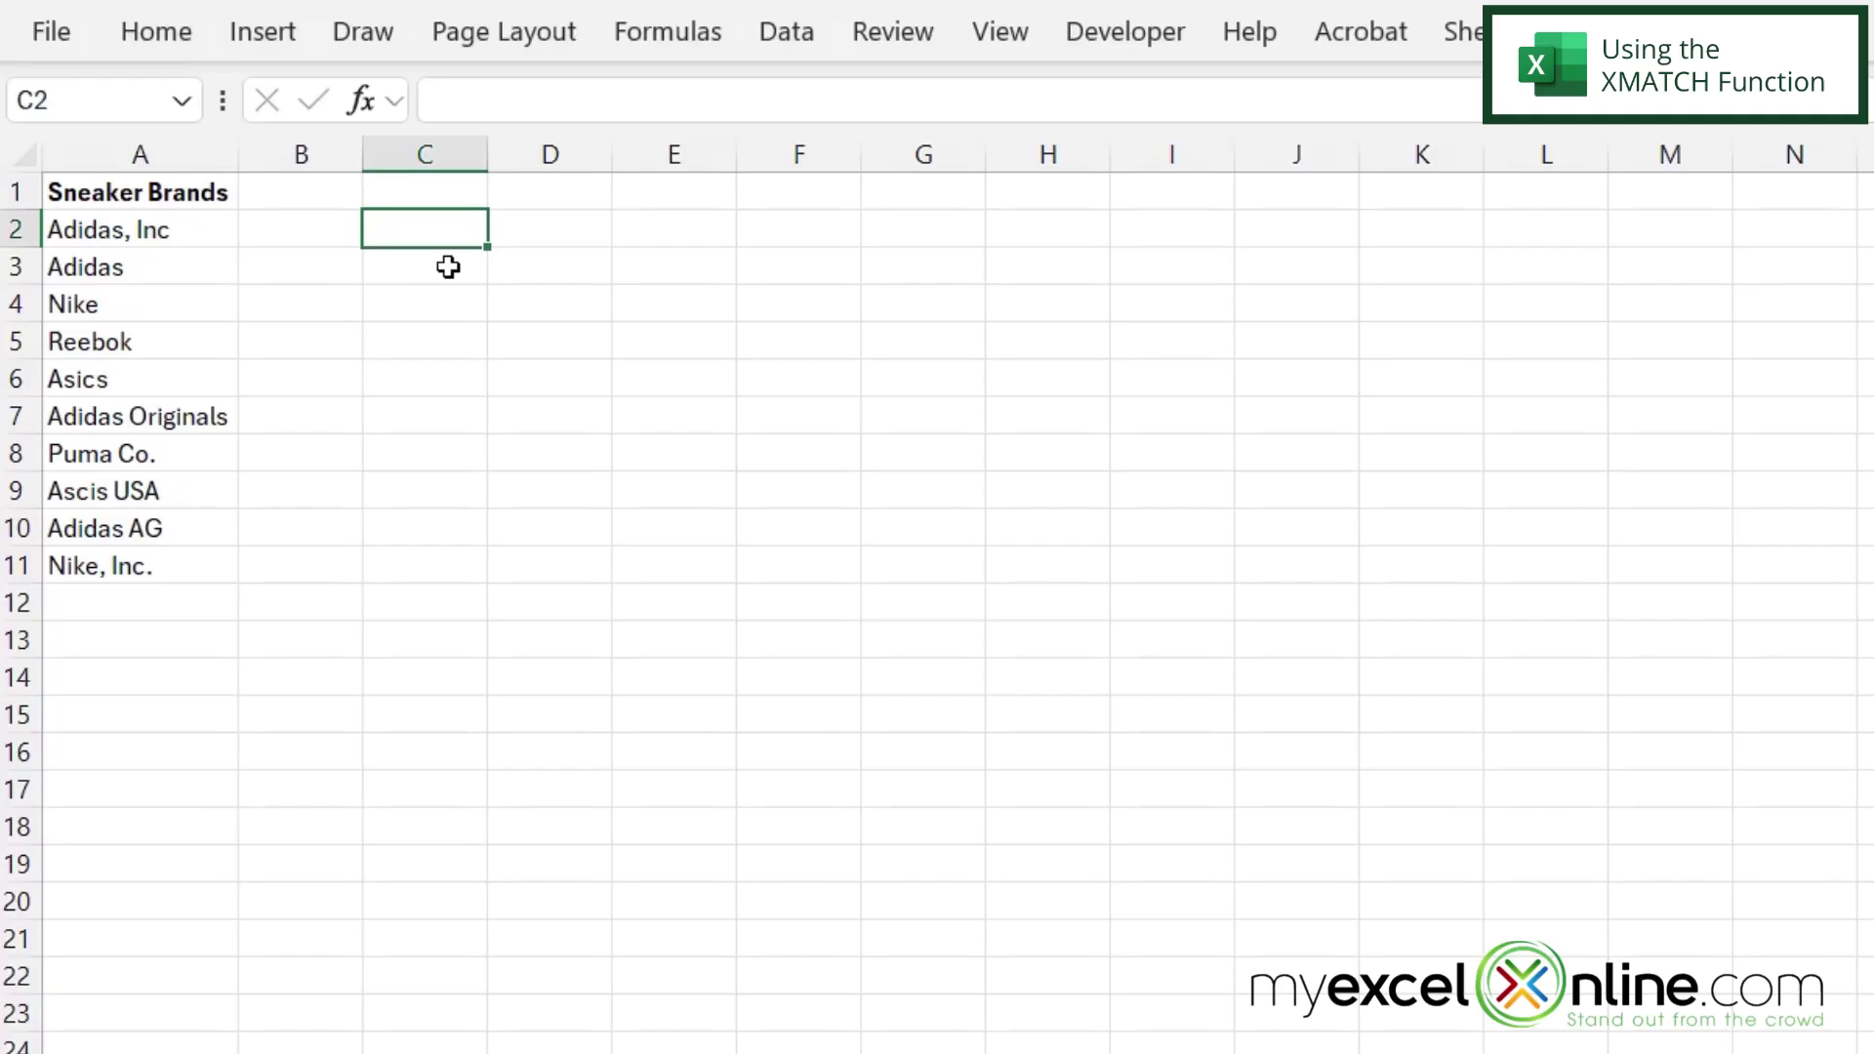
Select cell C1 to start the =XMATCH("Puma*" formula
{"action": "left_click", "coordinate": [435, 188]}
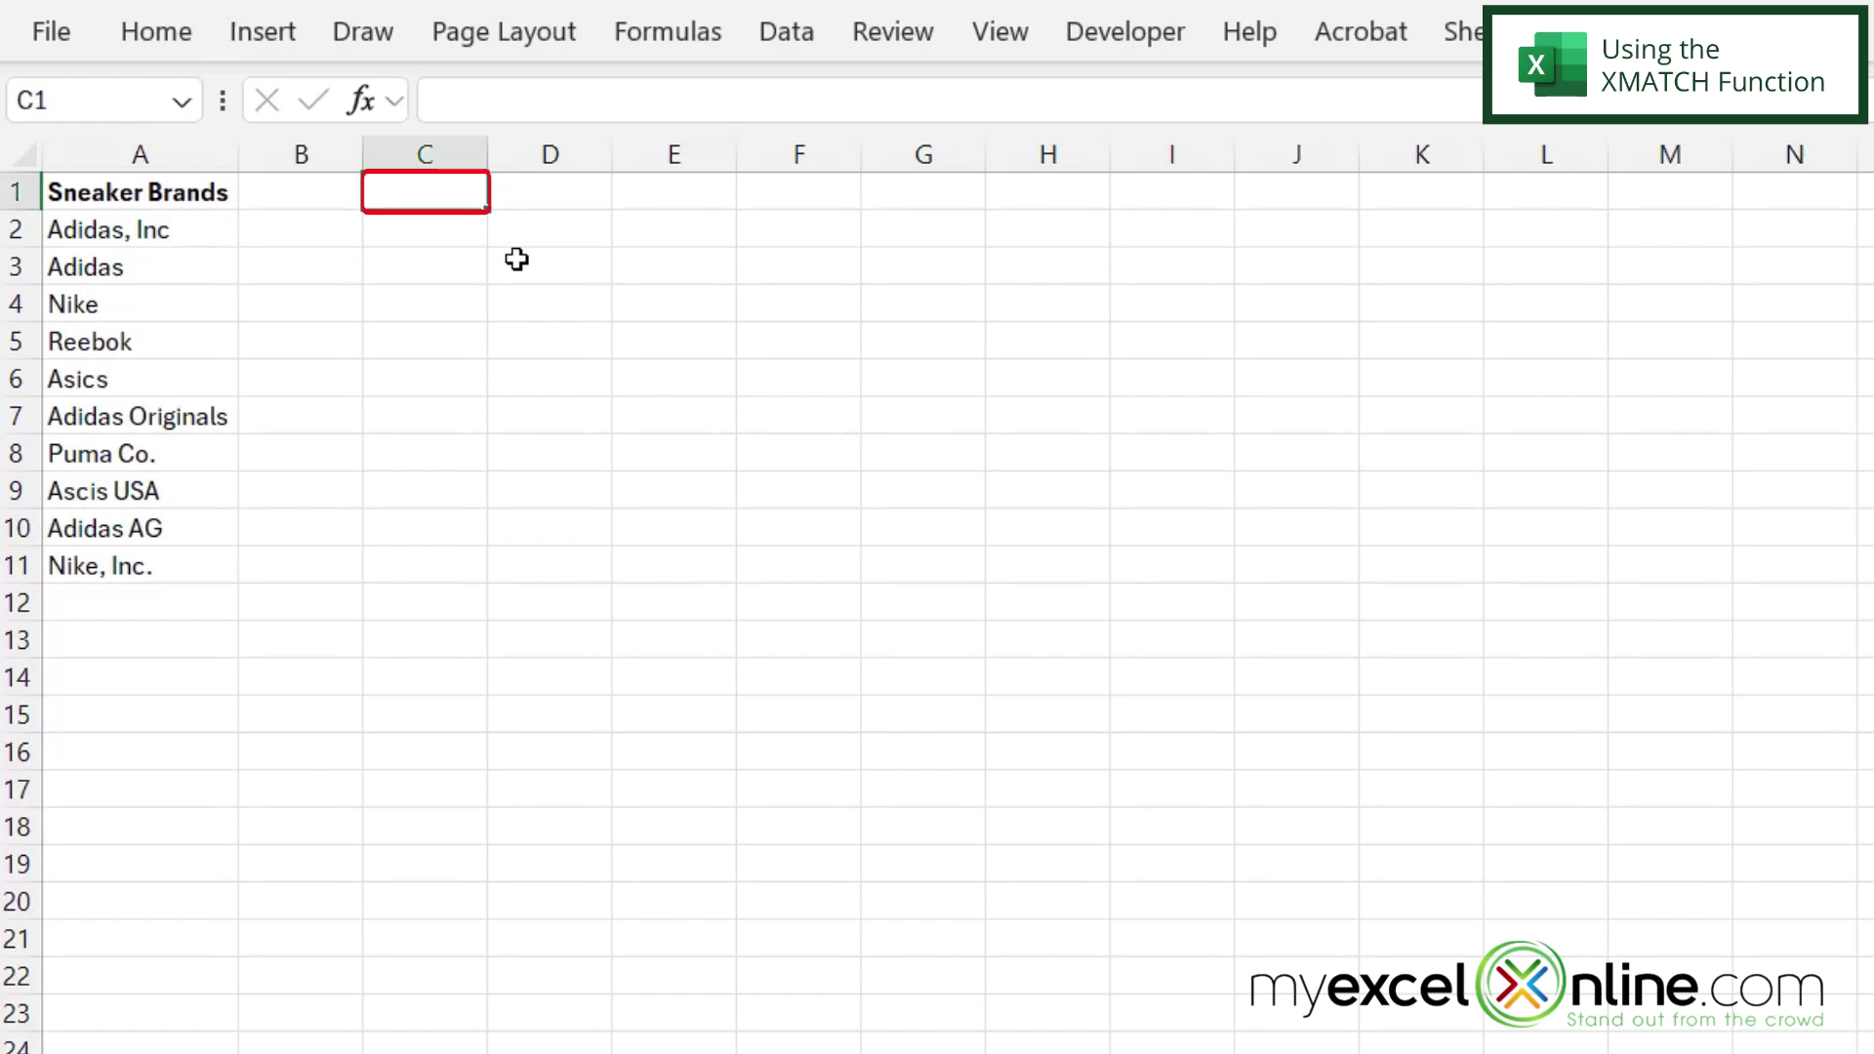
{"action": "type", "text": "=xma"}
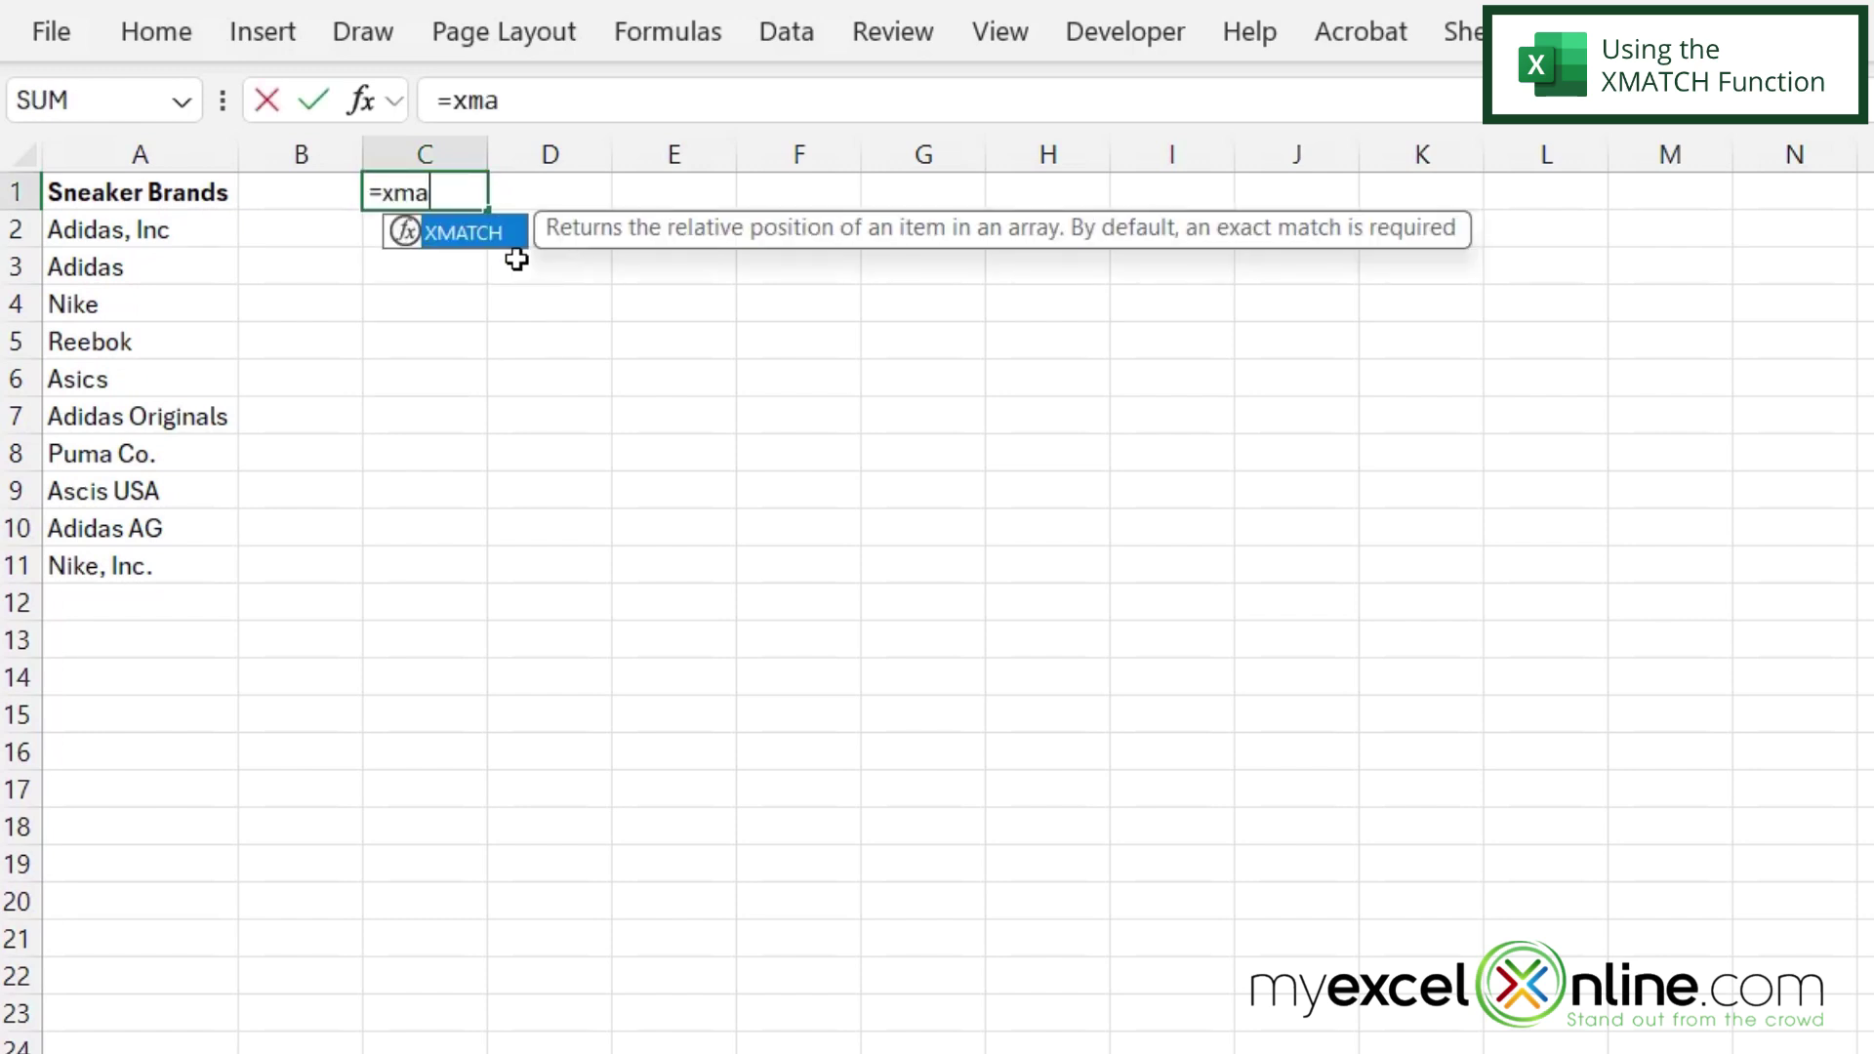
{"action": "type", "text": "tch("}
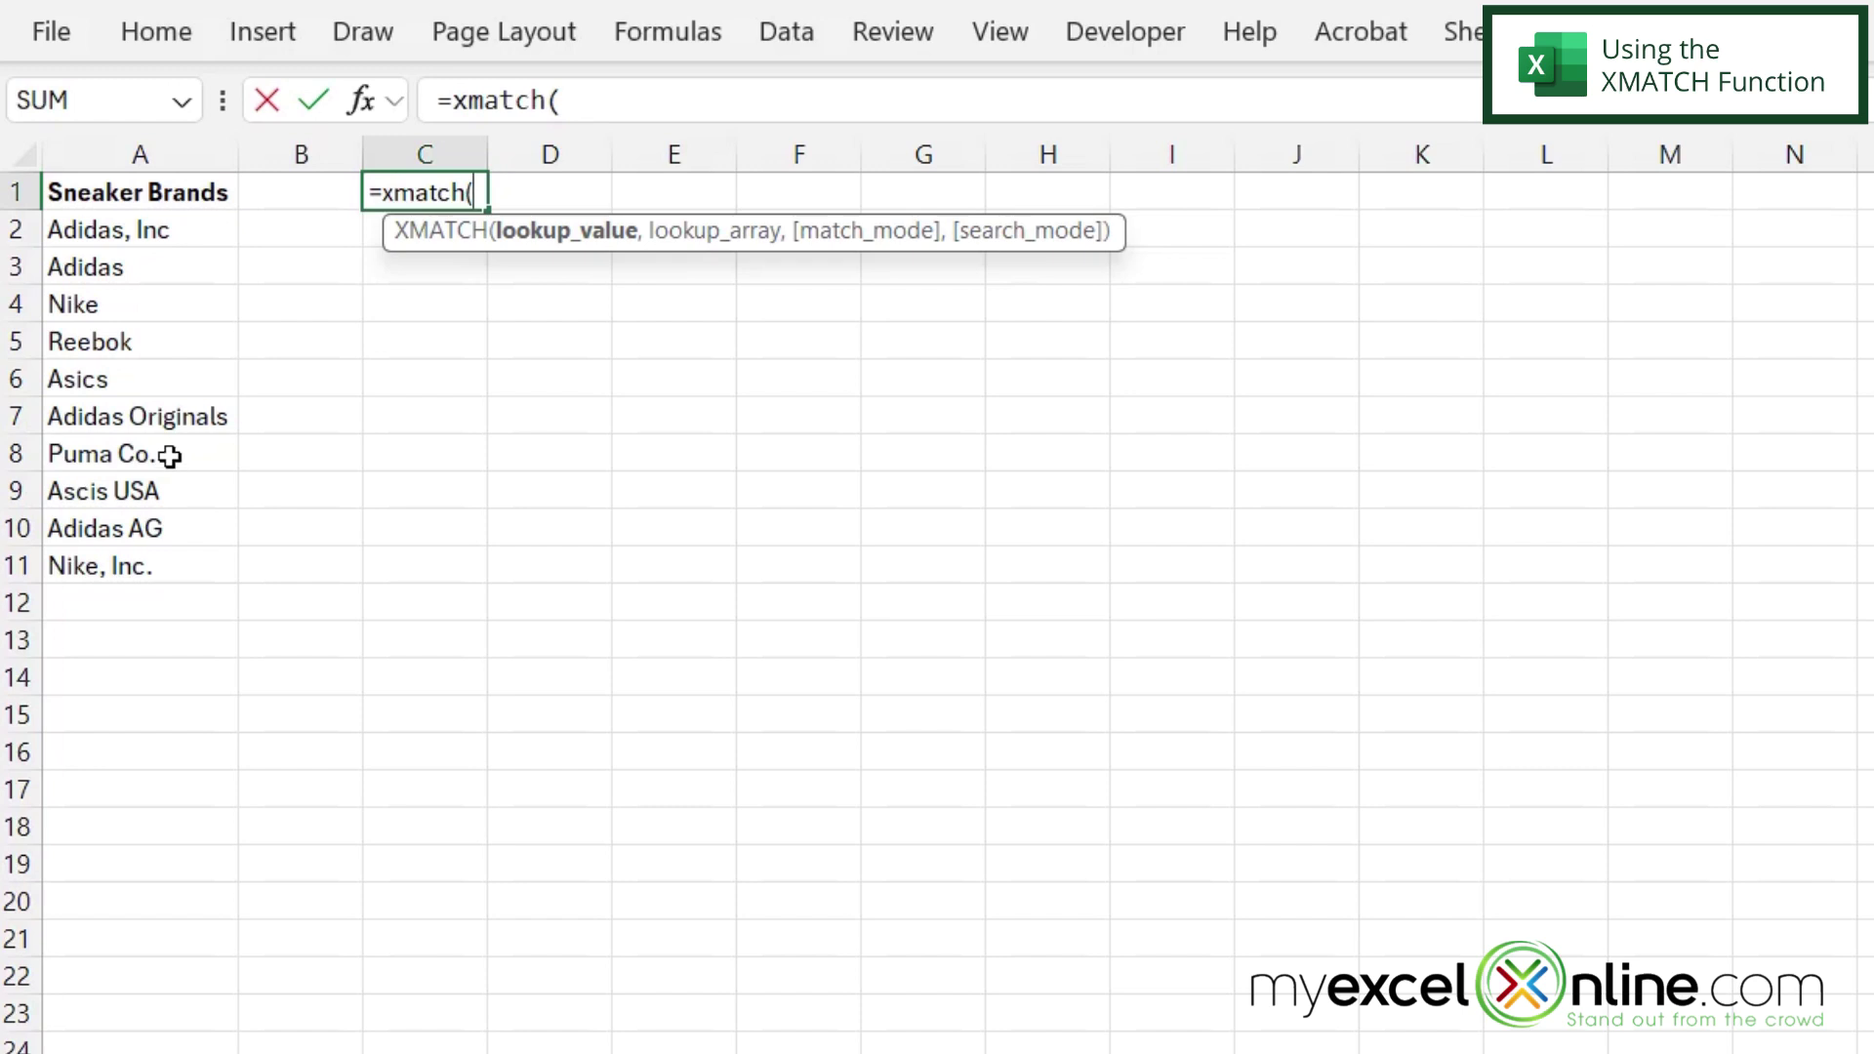
{"action": "type", "text": "\""}
{"action": "type", "text": "Puma"}
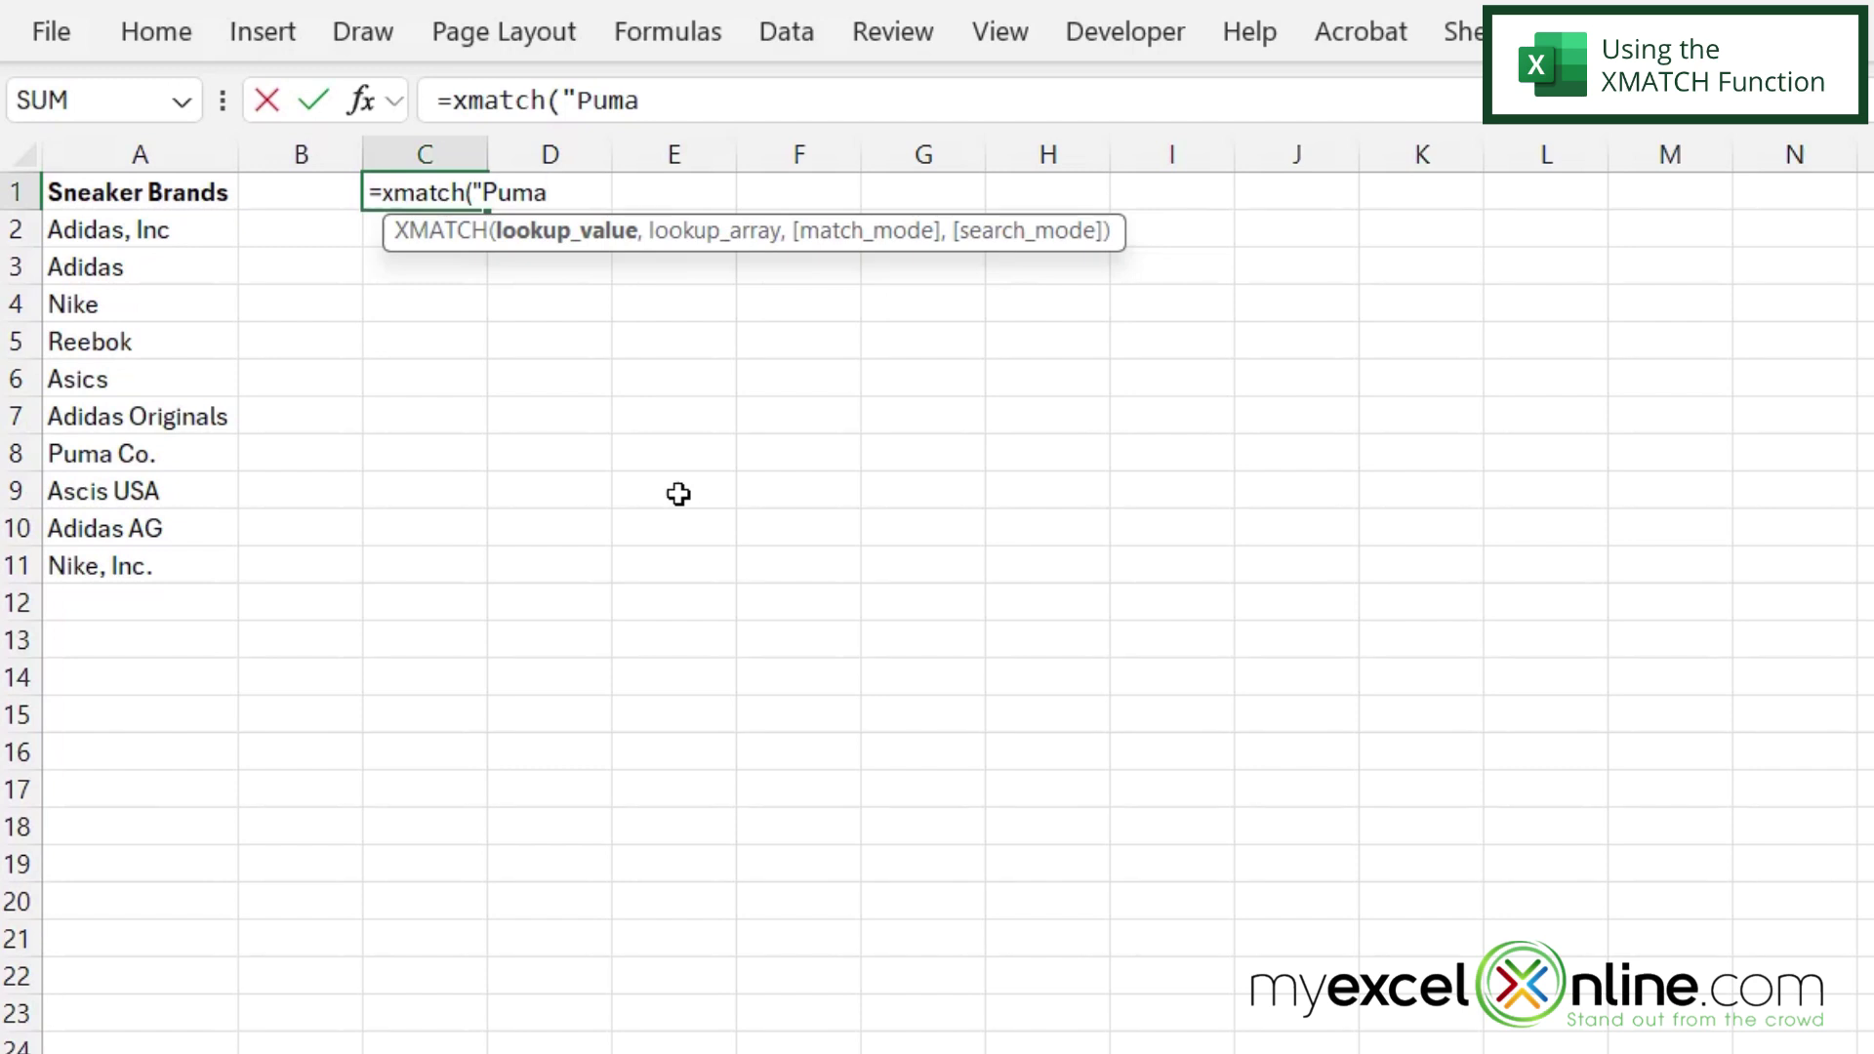
{"action": "type", "text": "*"}
{"action": "type", "text": "\""}
{"action": "type", "text": ","}
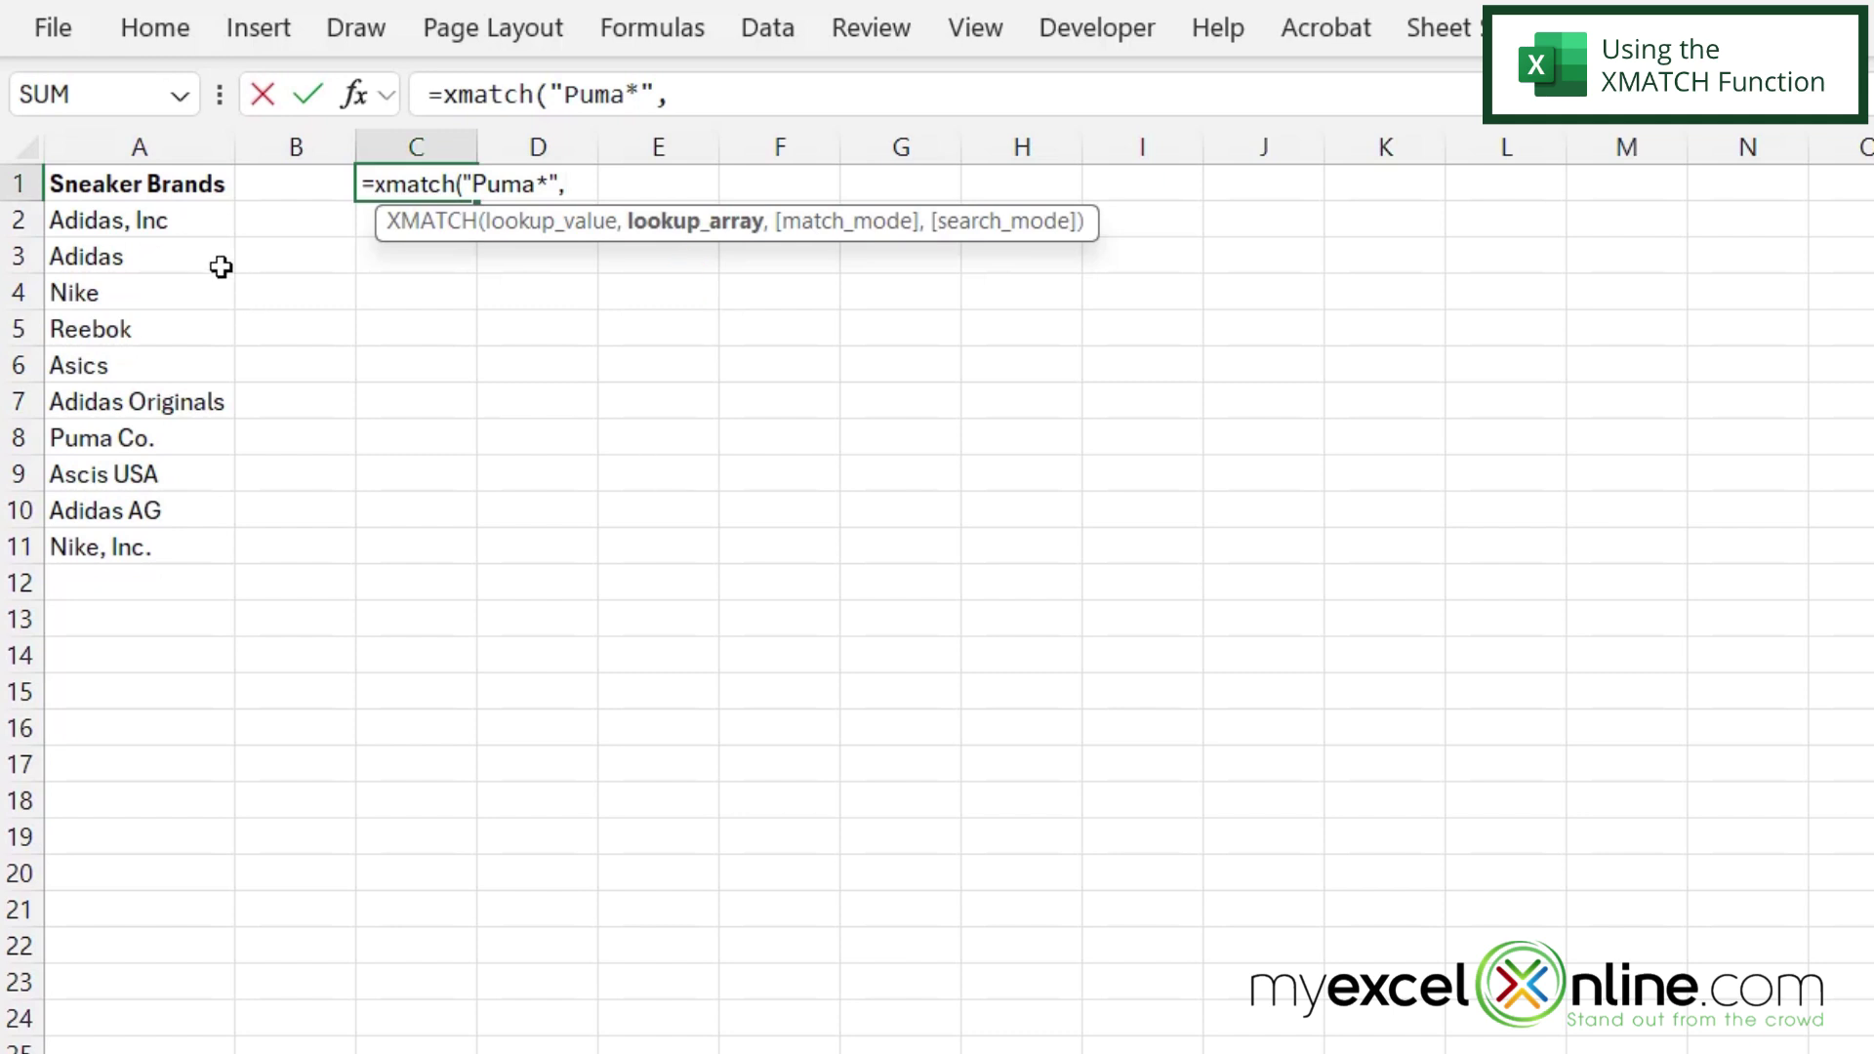
Add A2:A11 as the XMATCH lookup range and continue editing the C1 formula
{"action": "left_click", "coordinate": [128, 239]}
{"action": "left_click_drag", "start_coordinate": [128, 238], "coordinate": [125, 546]}
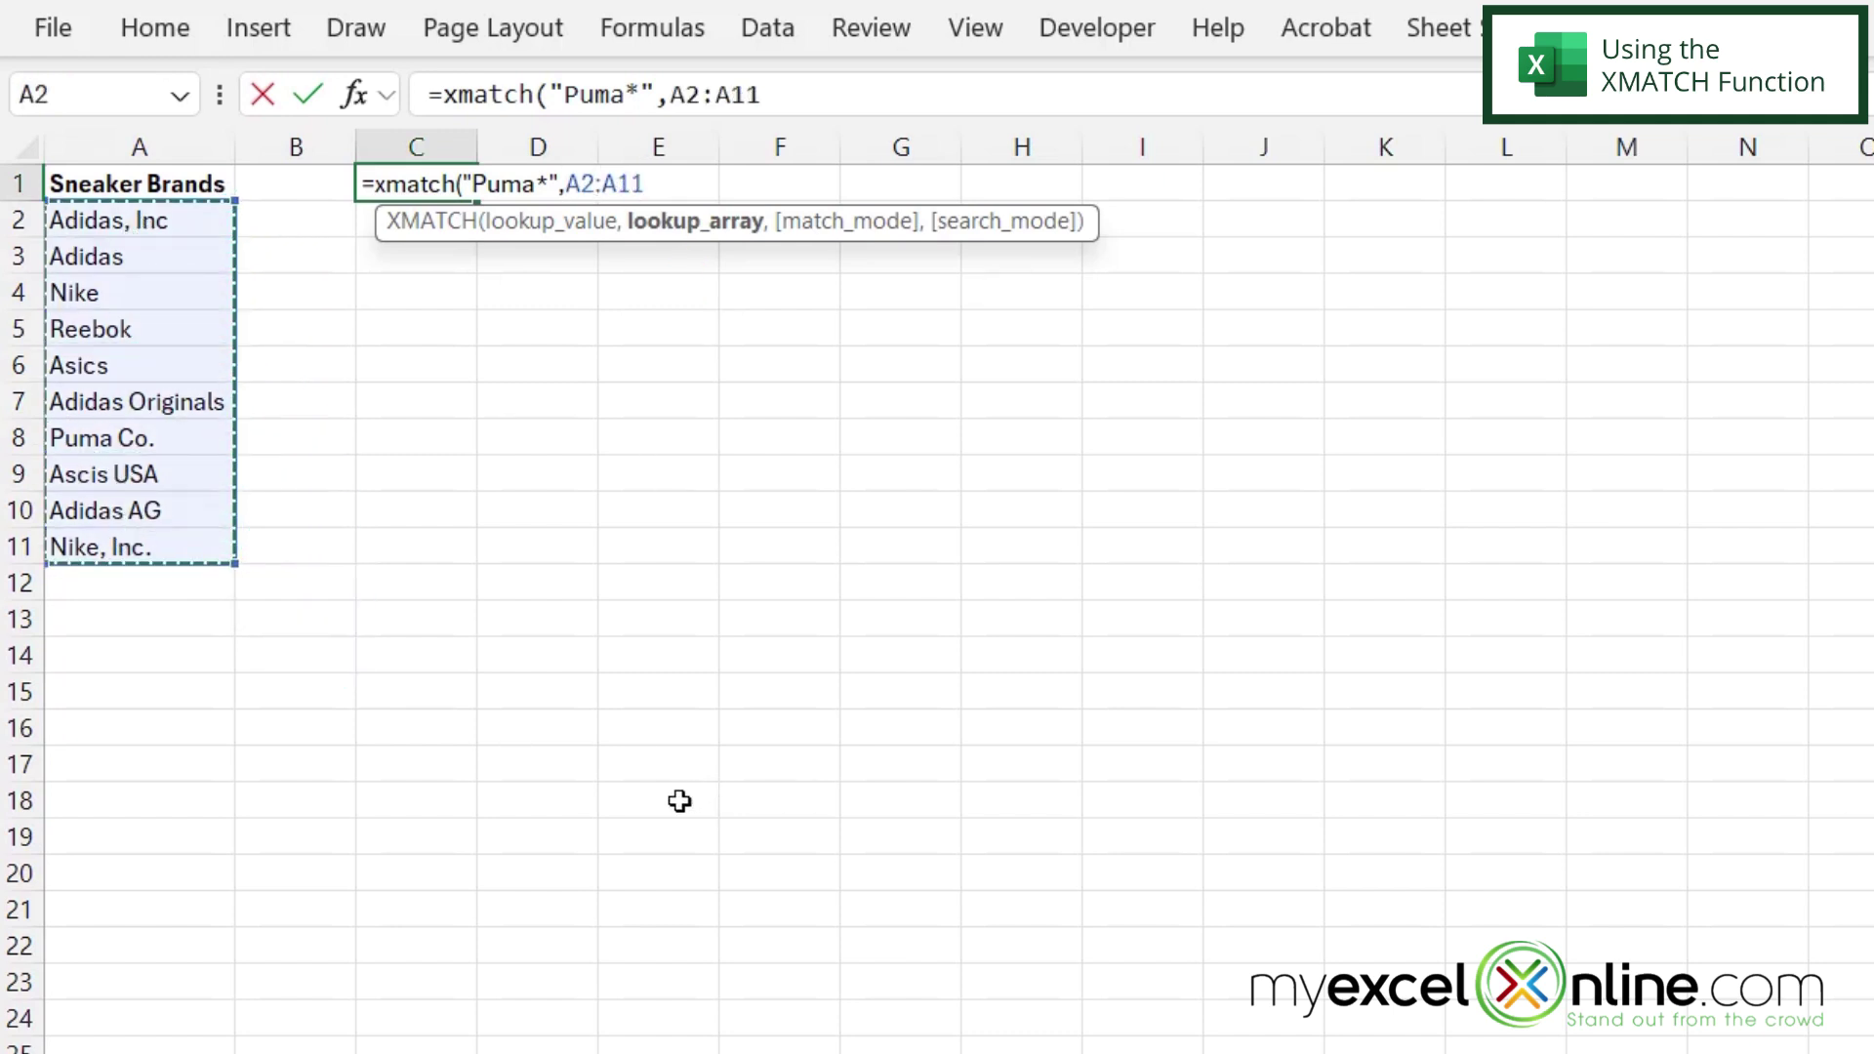
{"action": "left_click", "coordinate": [929, 84]}
{"action": "type", "text": ","}
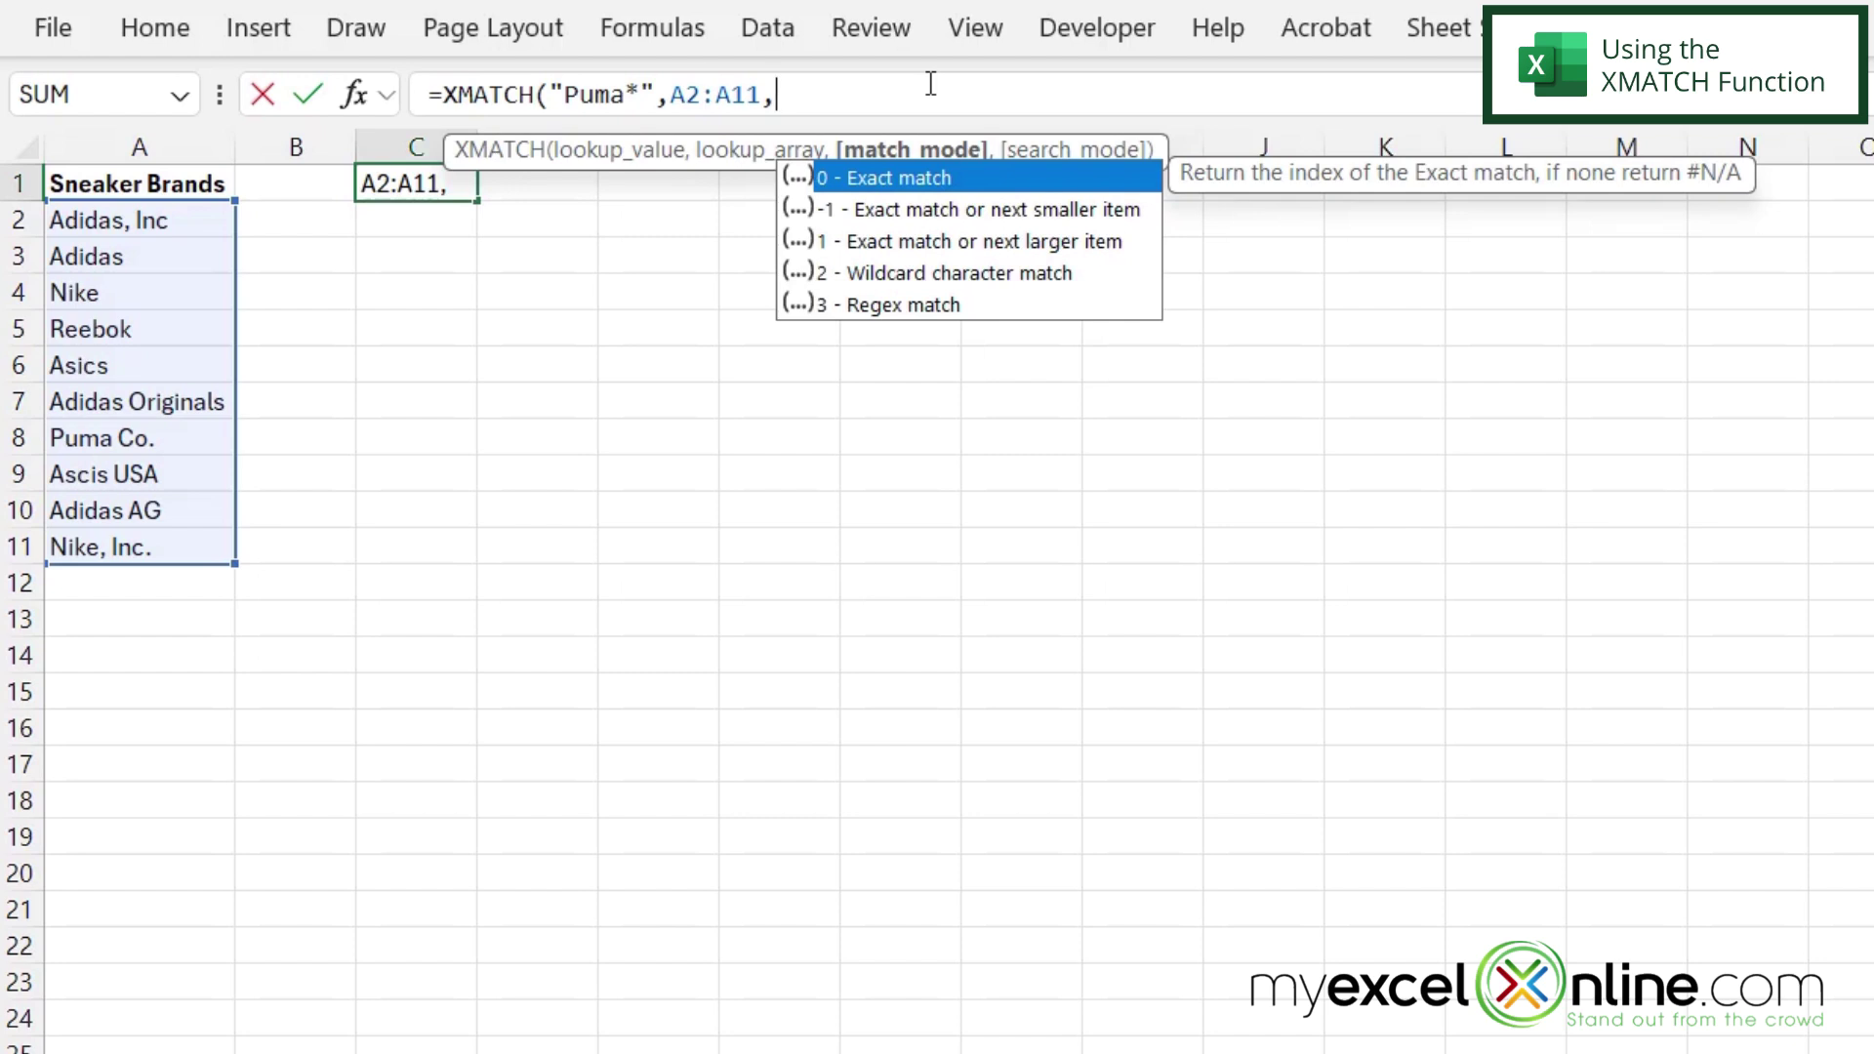
{"action": "type", "text": "2"}
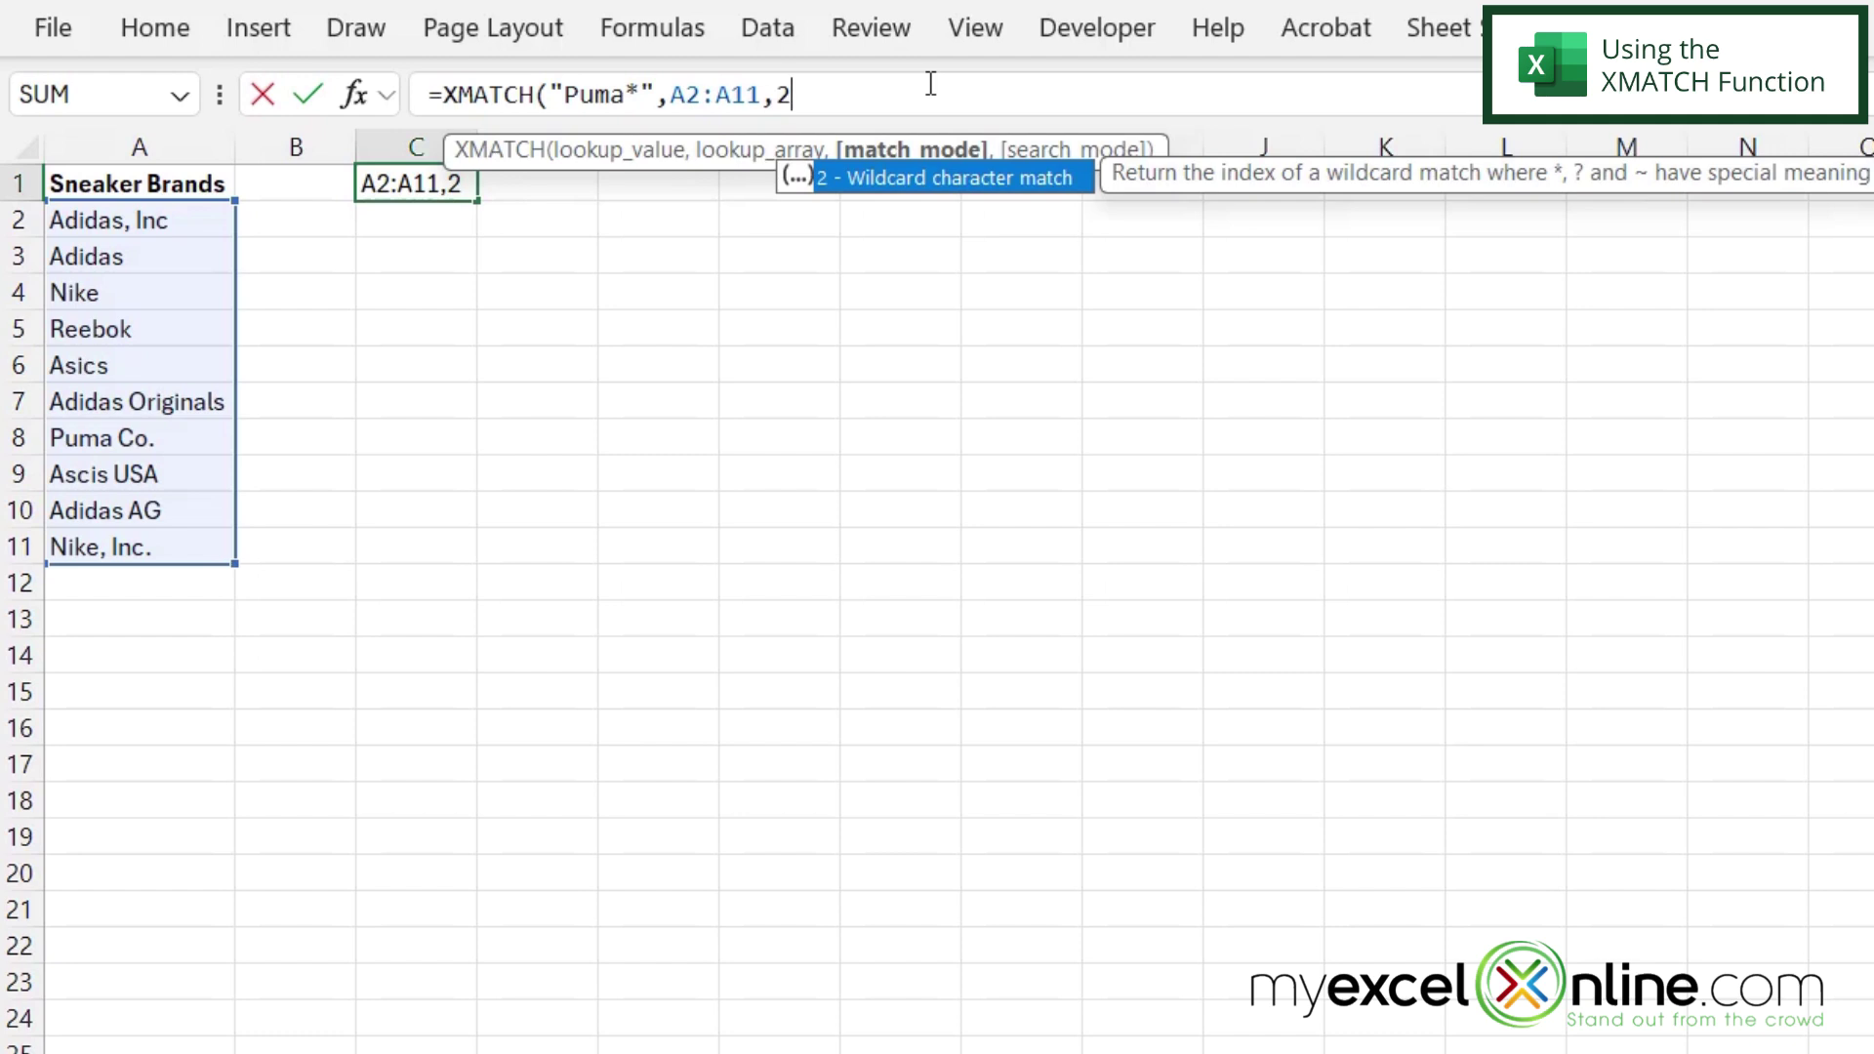
{"action": "type", "text": ")"}
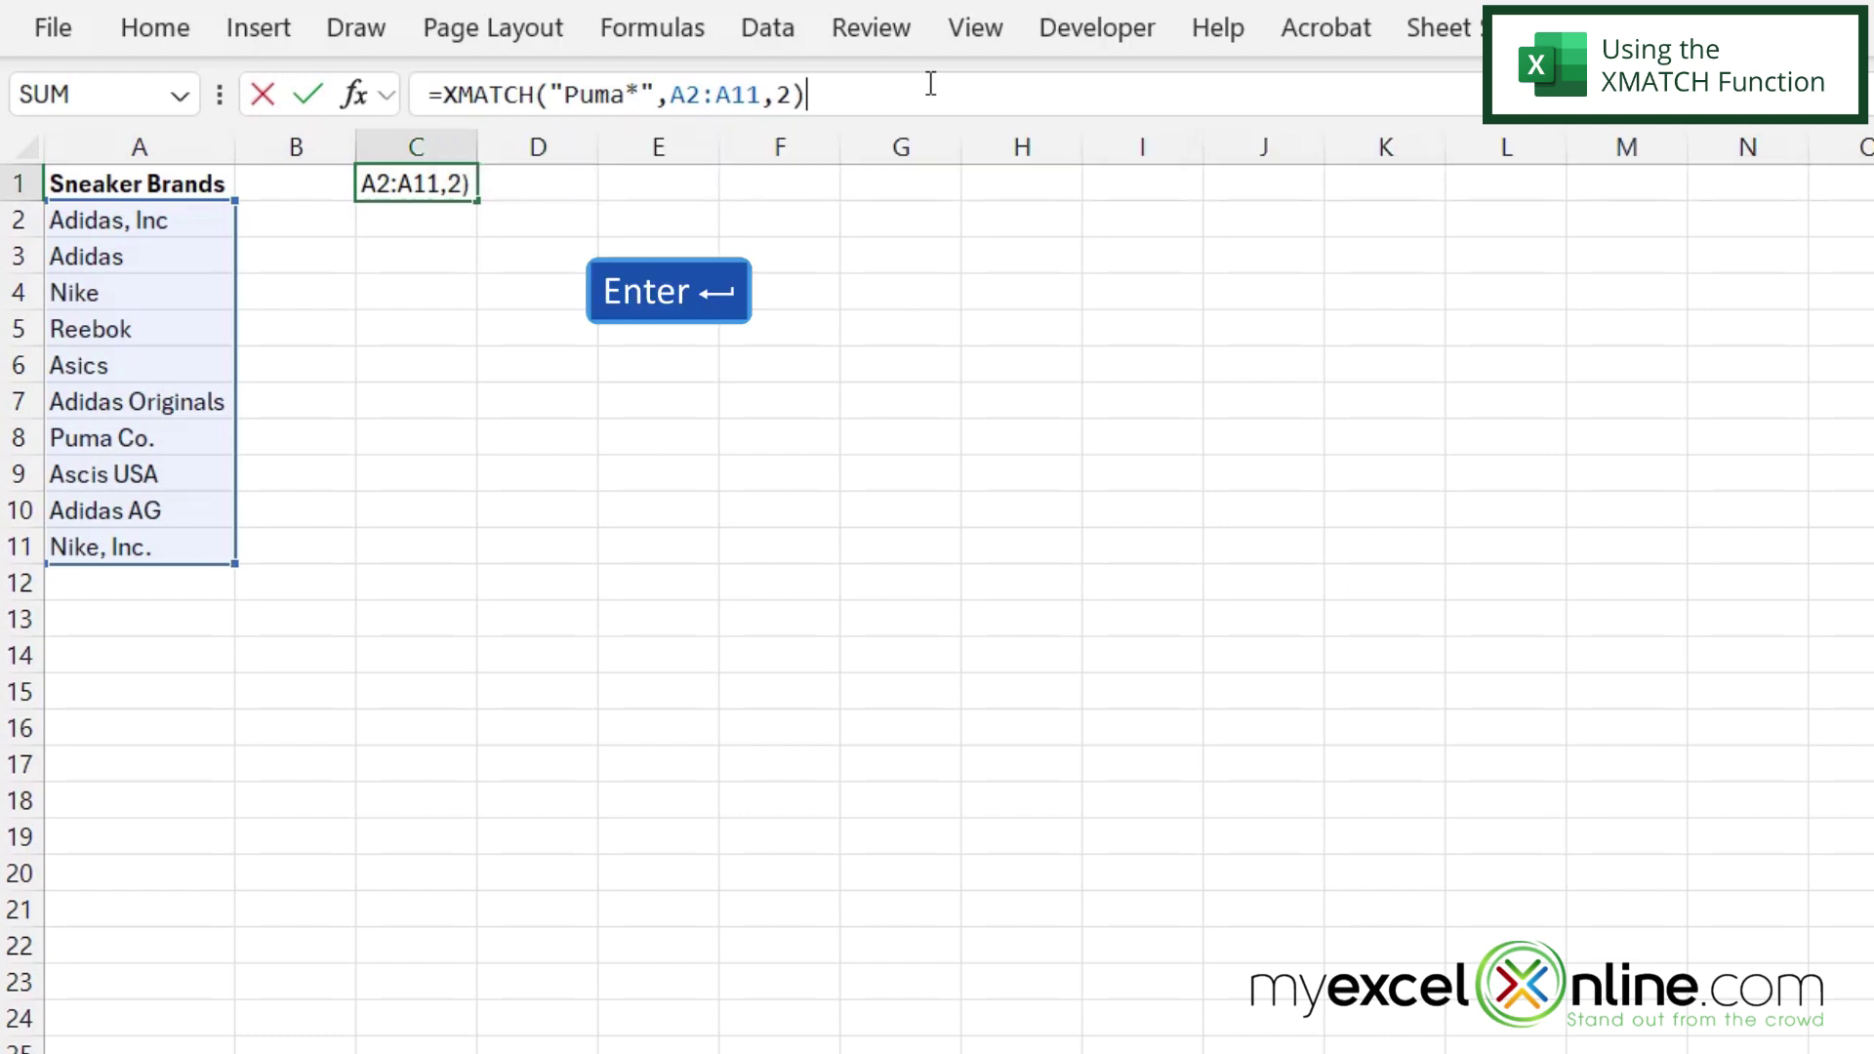
Enter the XMATCH formula with wildcard match mode 2, returning 7
{"action": "key", "text": "Return"}
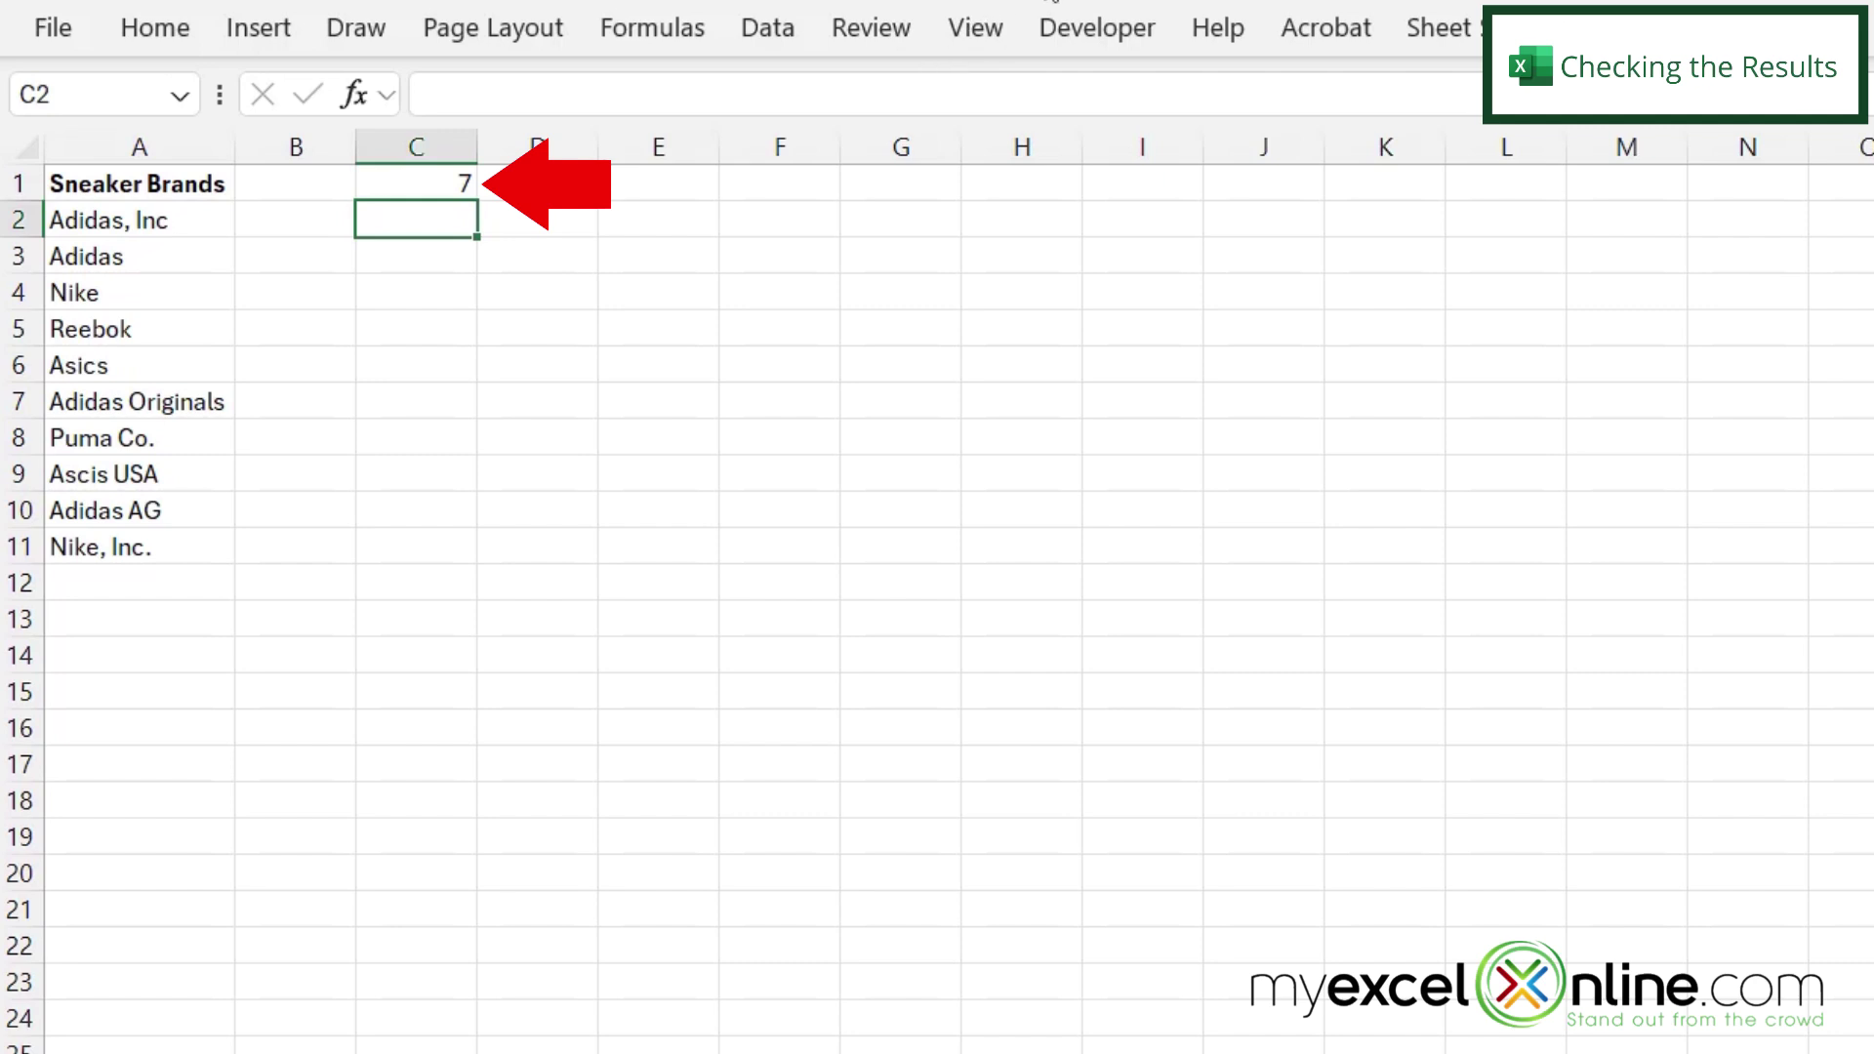
{"action": "left_click", "coordinate": [195, 216]}
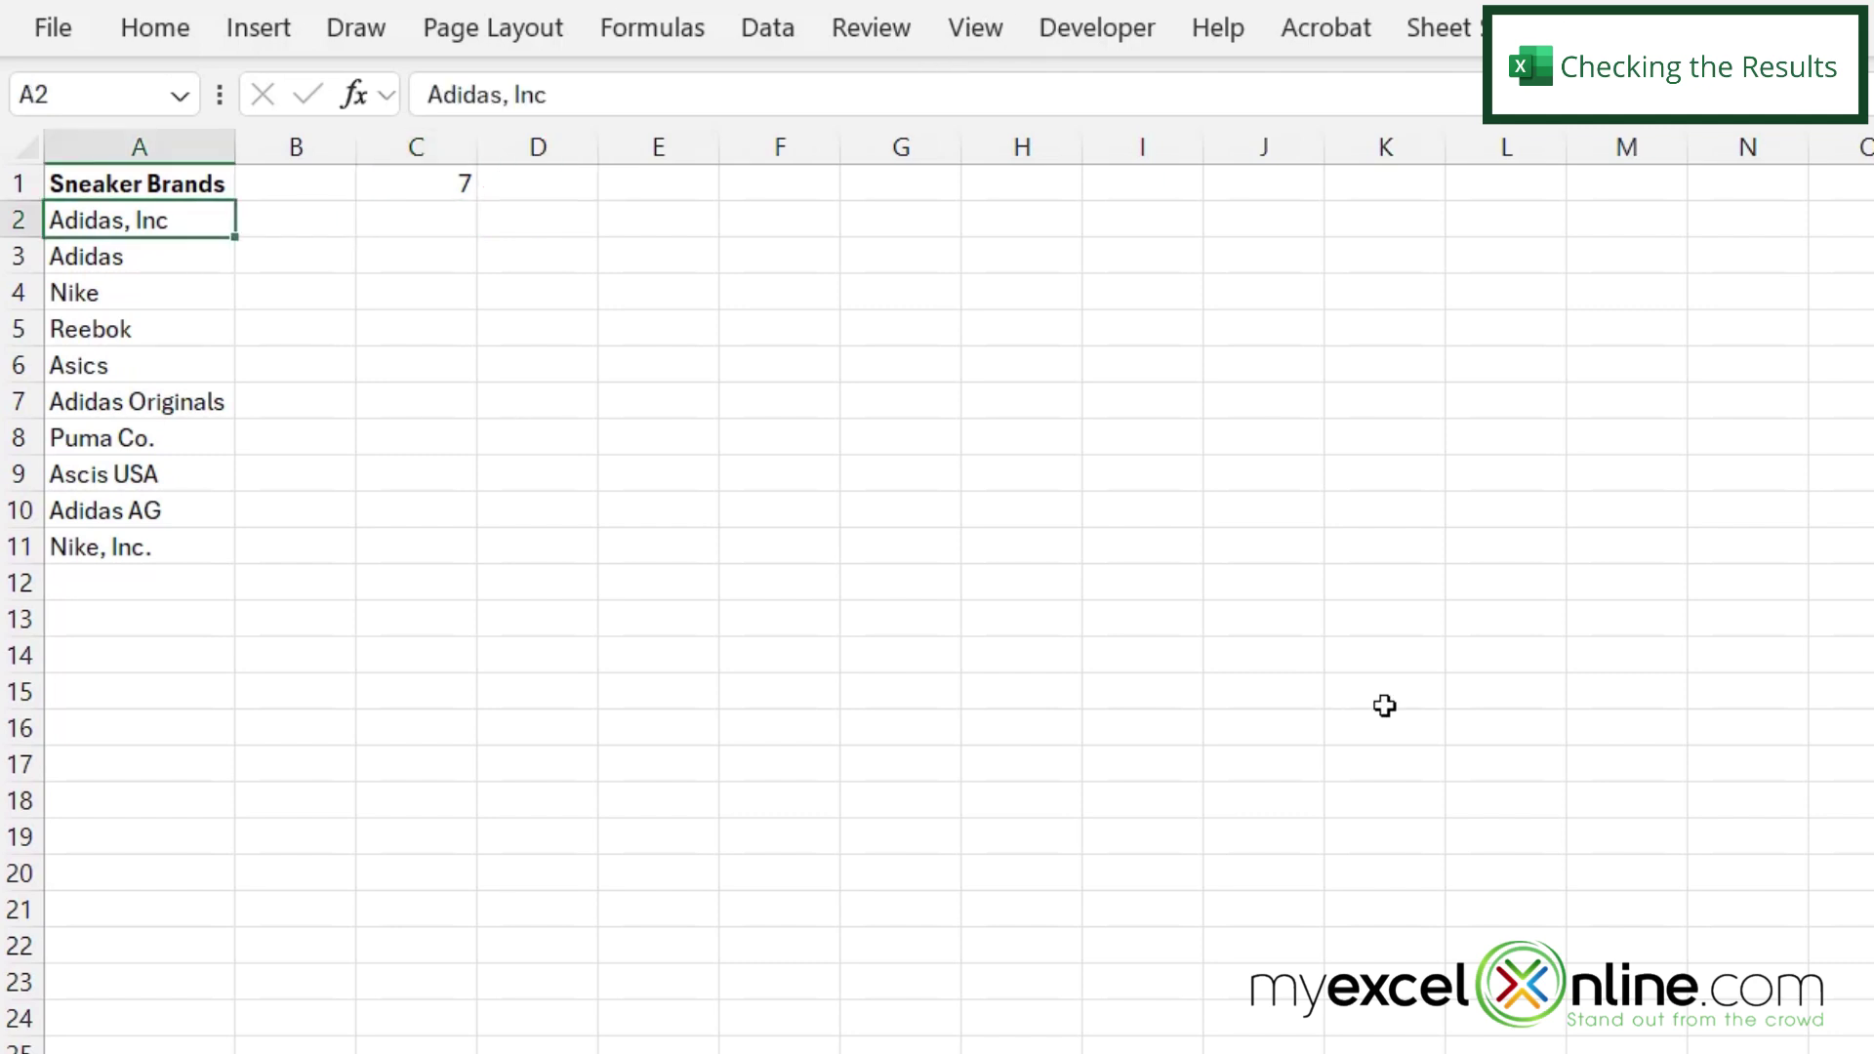
{"action": "key", "text": "Down"}
{"action": "key", "text": "Down"}
{"action": "key", "text": "Down"}
{"action": "key", "text": "Down"}
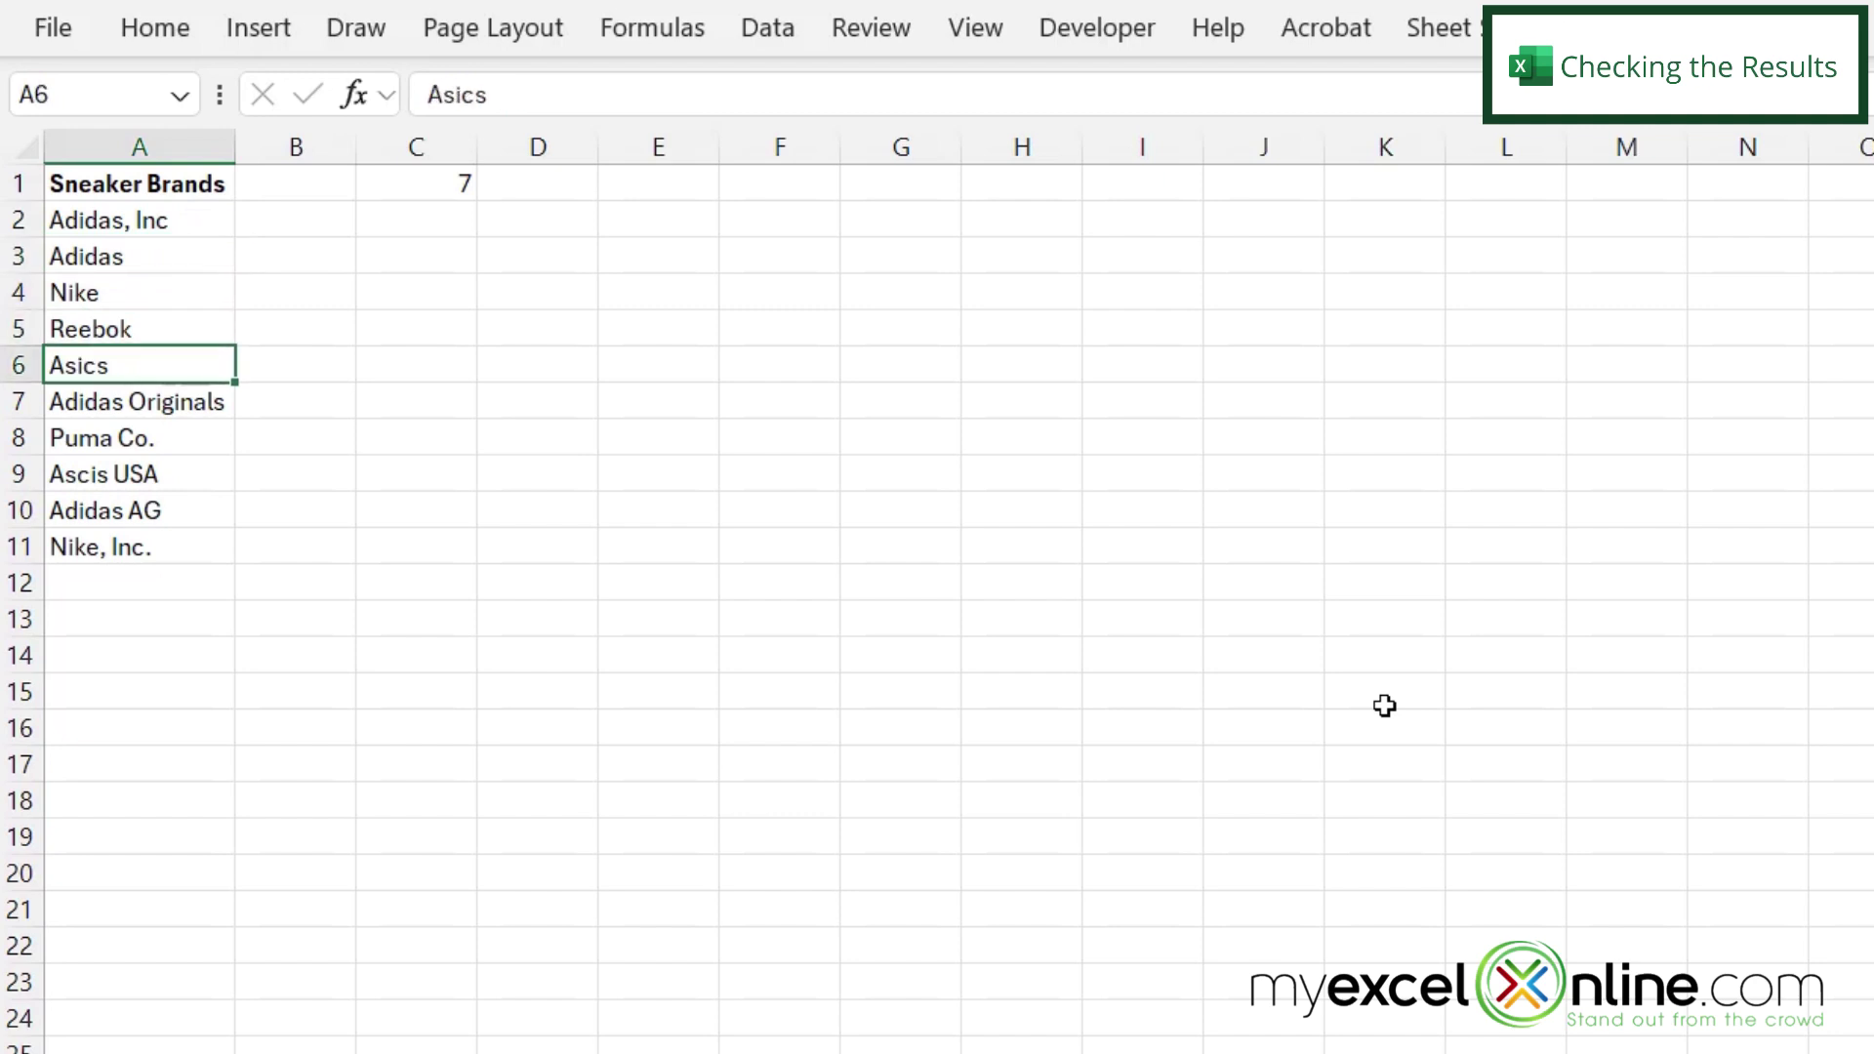
{"action": "key", "text": "Down"}
{"action": "key", "text": "Down"}
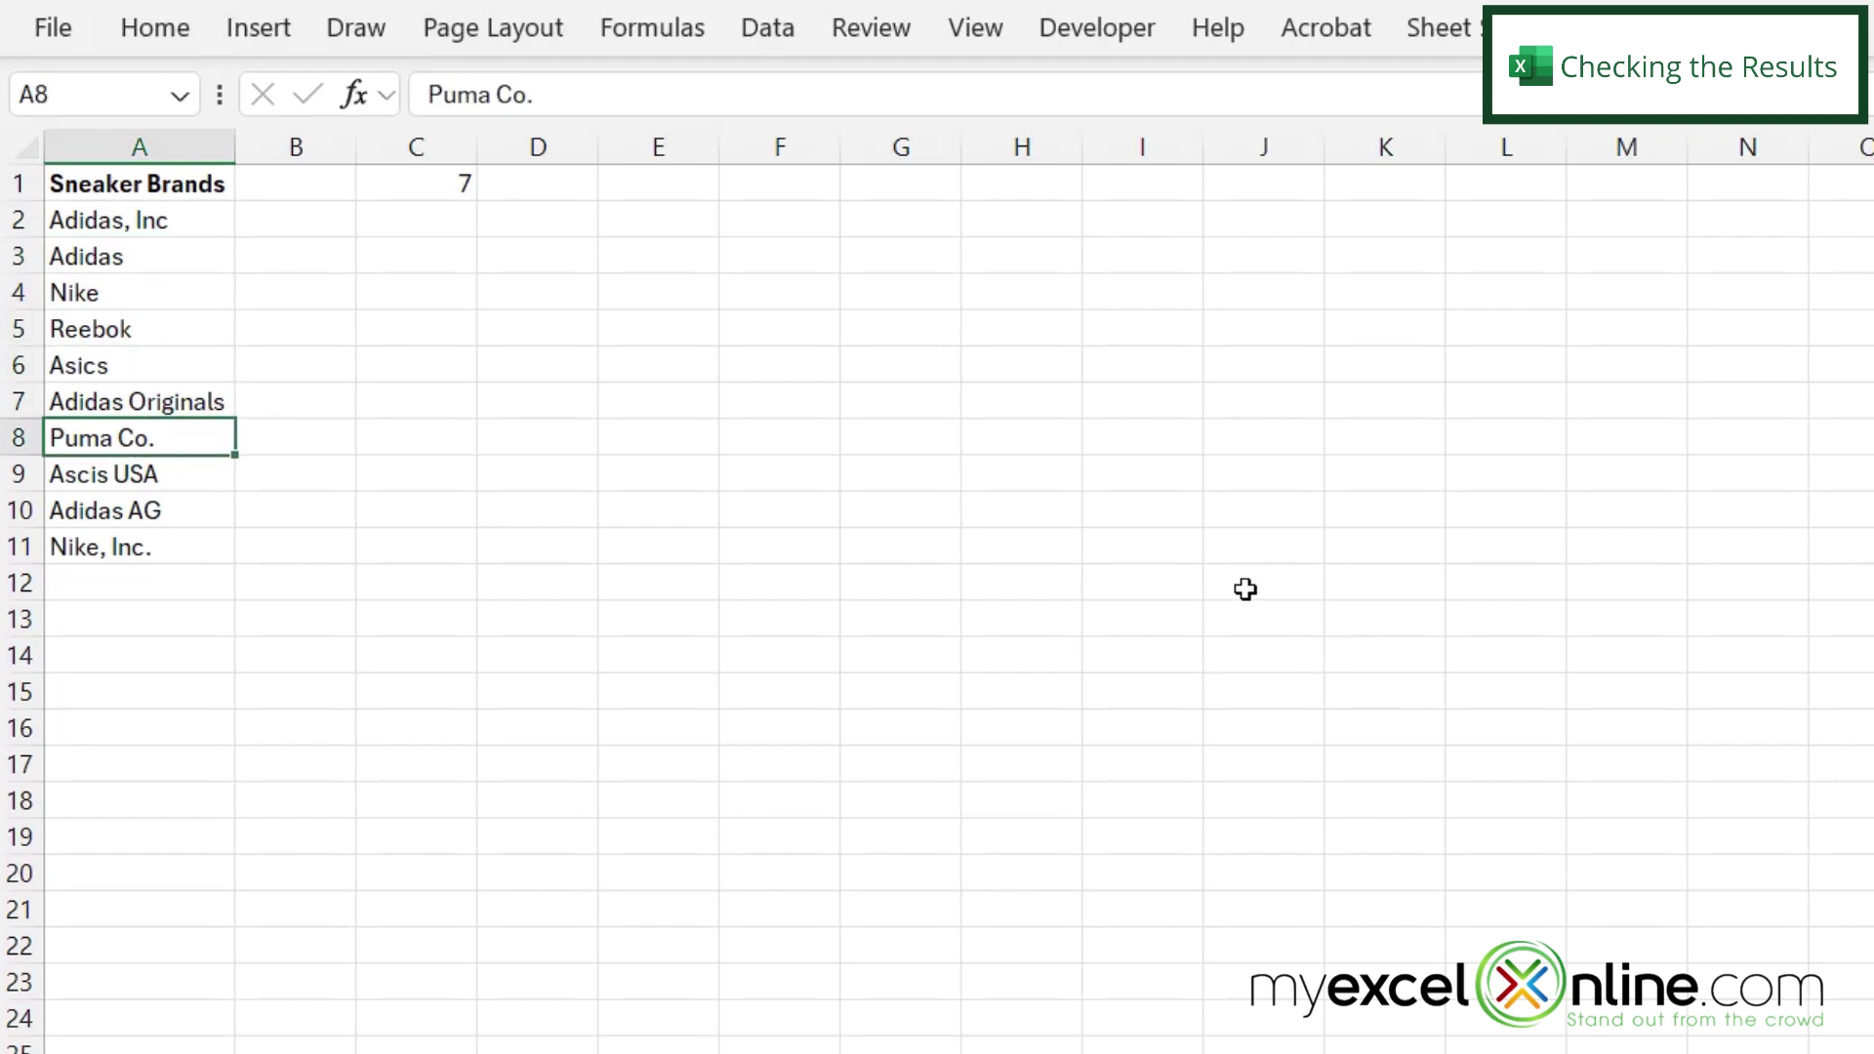
{"action": "left_click", "coordinate": [403, 183]}
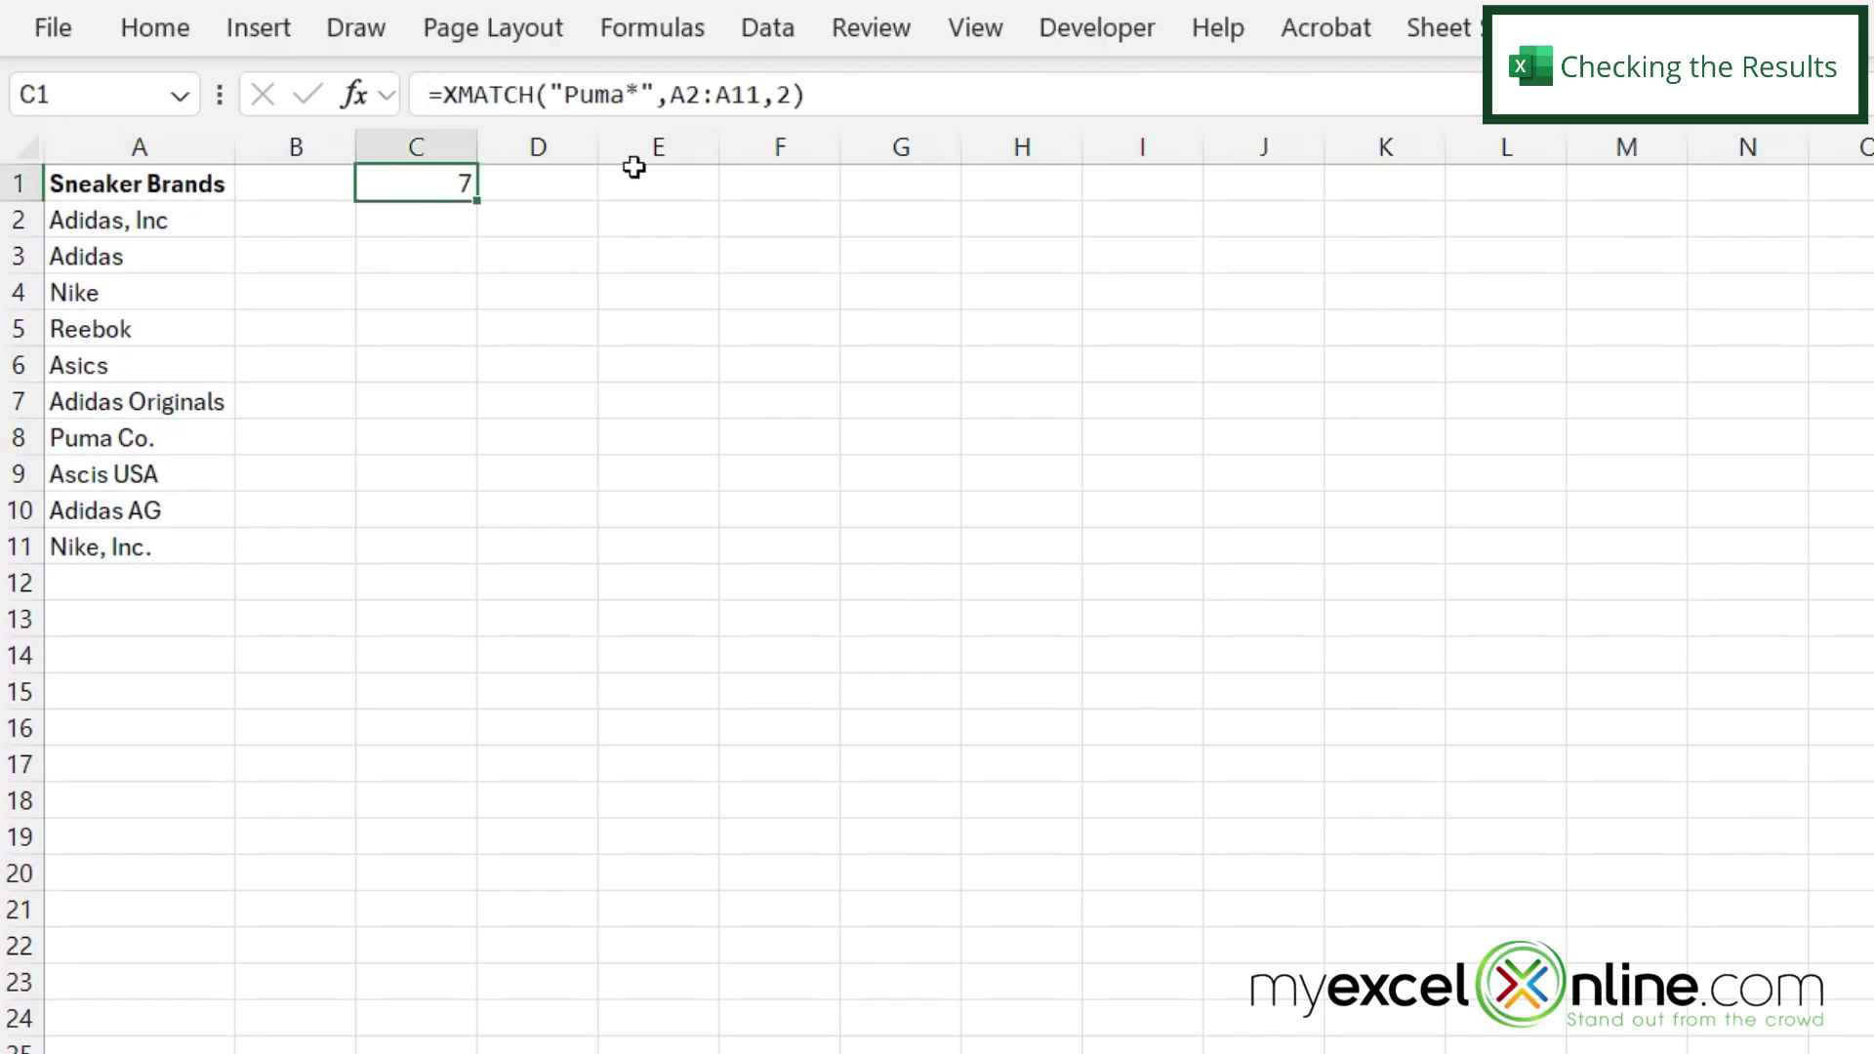
Replace Puma with Nike in the C1 formula so it returns 3
{"action": "left_click", "coordinate": [572, 94]}
{"action": "left_click_drag", "start_coordinate": [601, 93], "coordinate": [626, 93]}
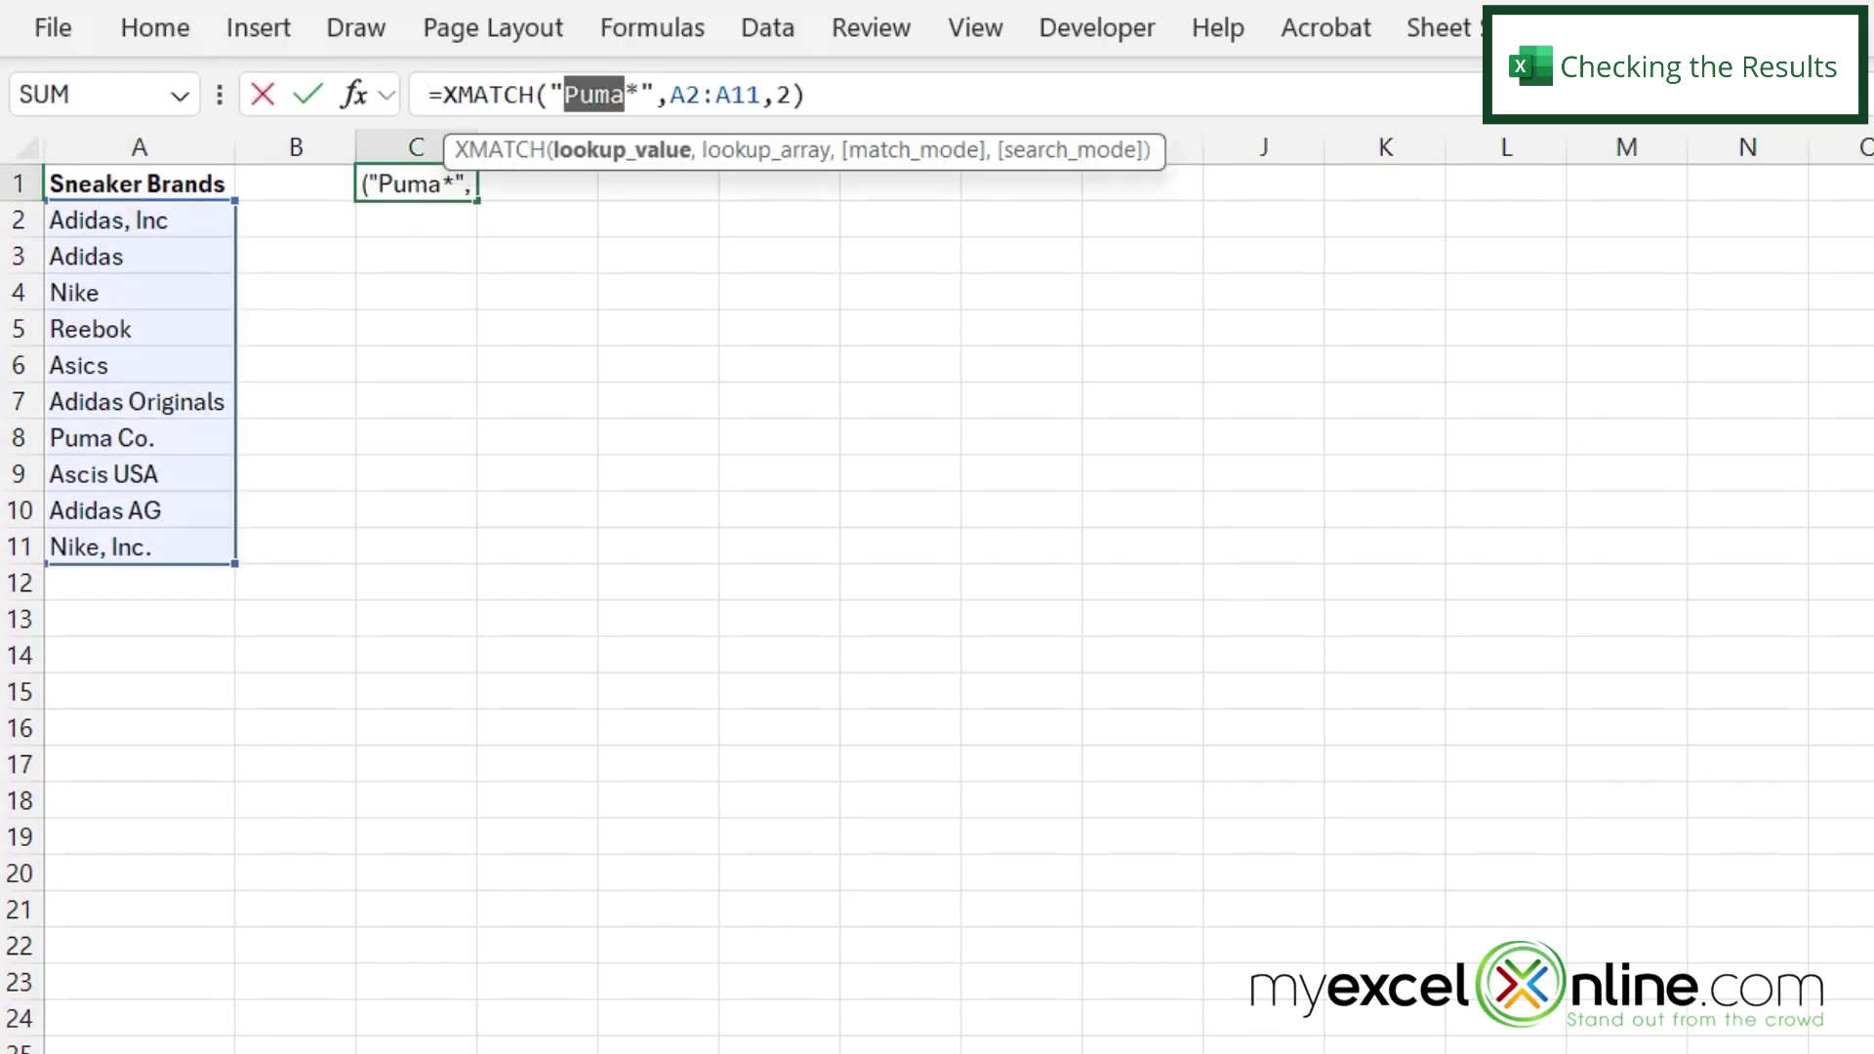
{"action": "type", "text": "Nike"}
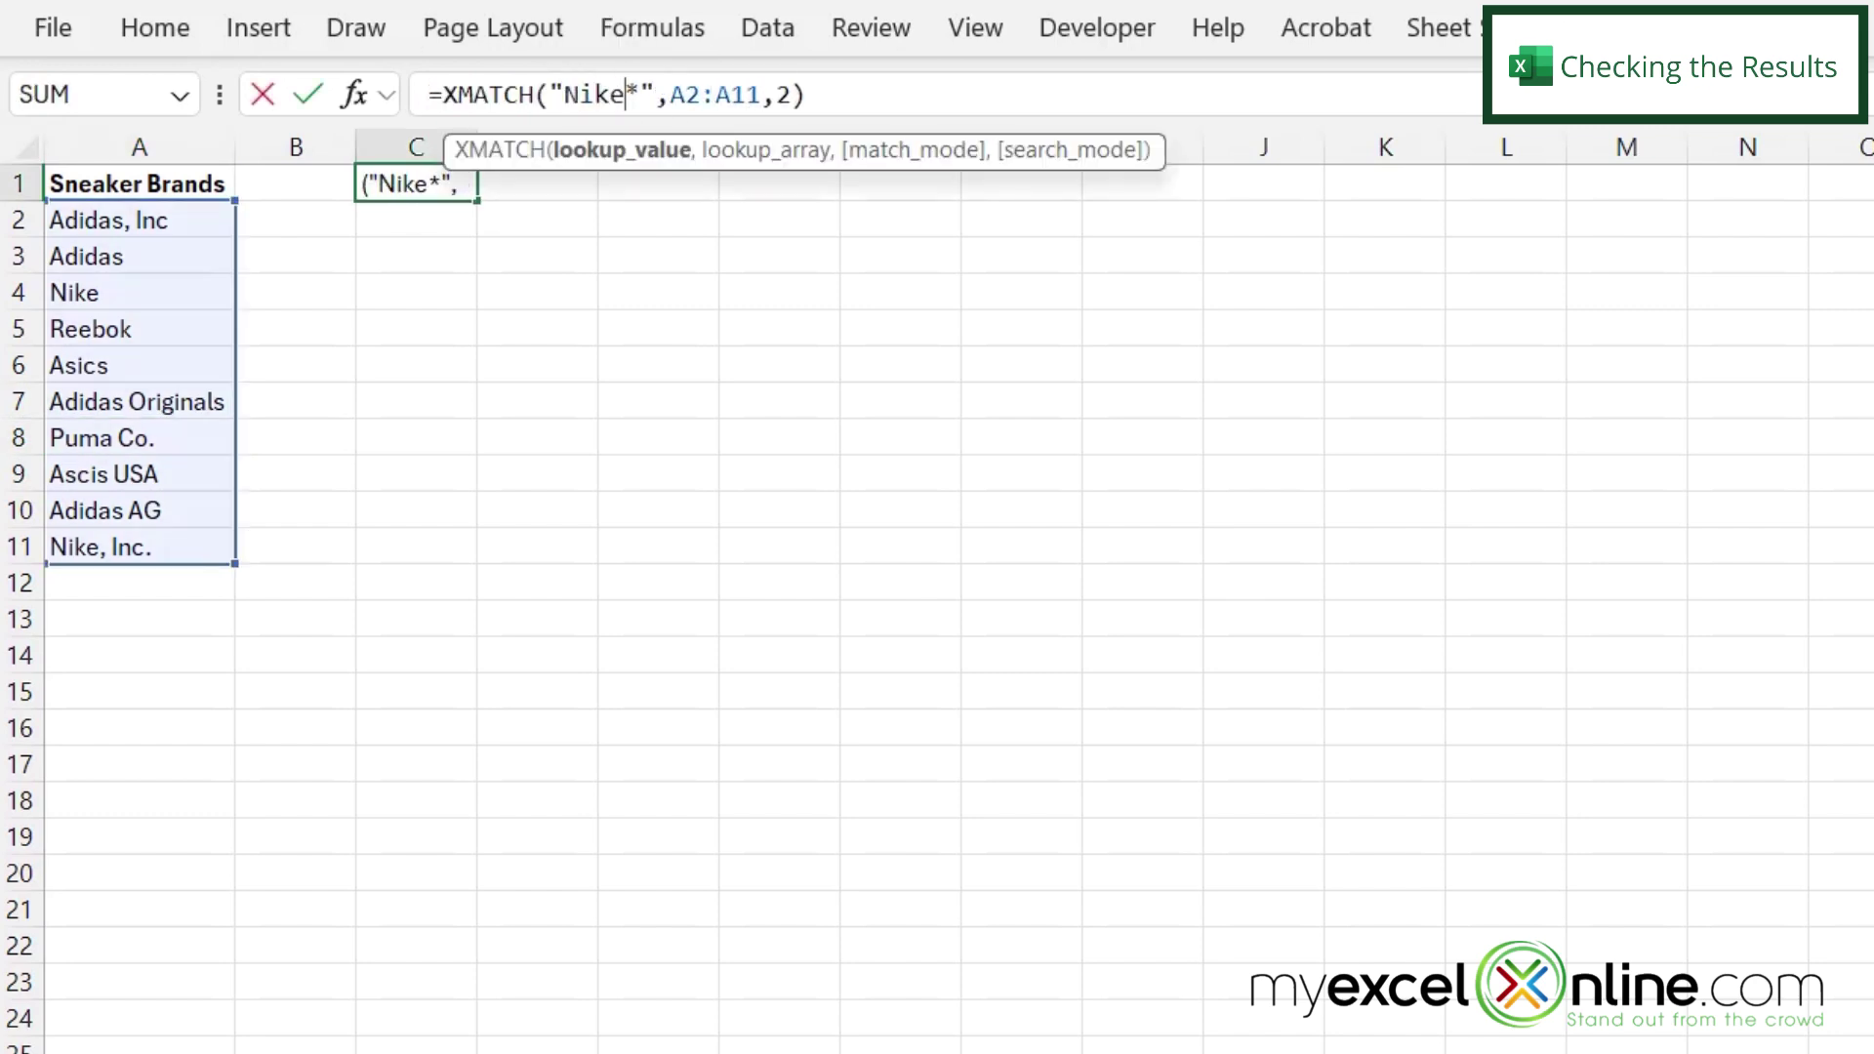
{"action": "key", "text": "Return"}
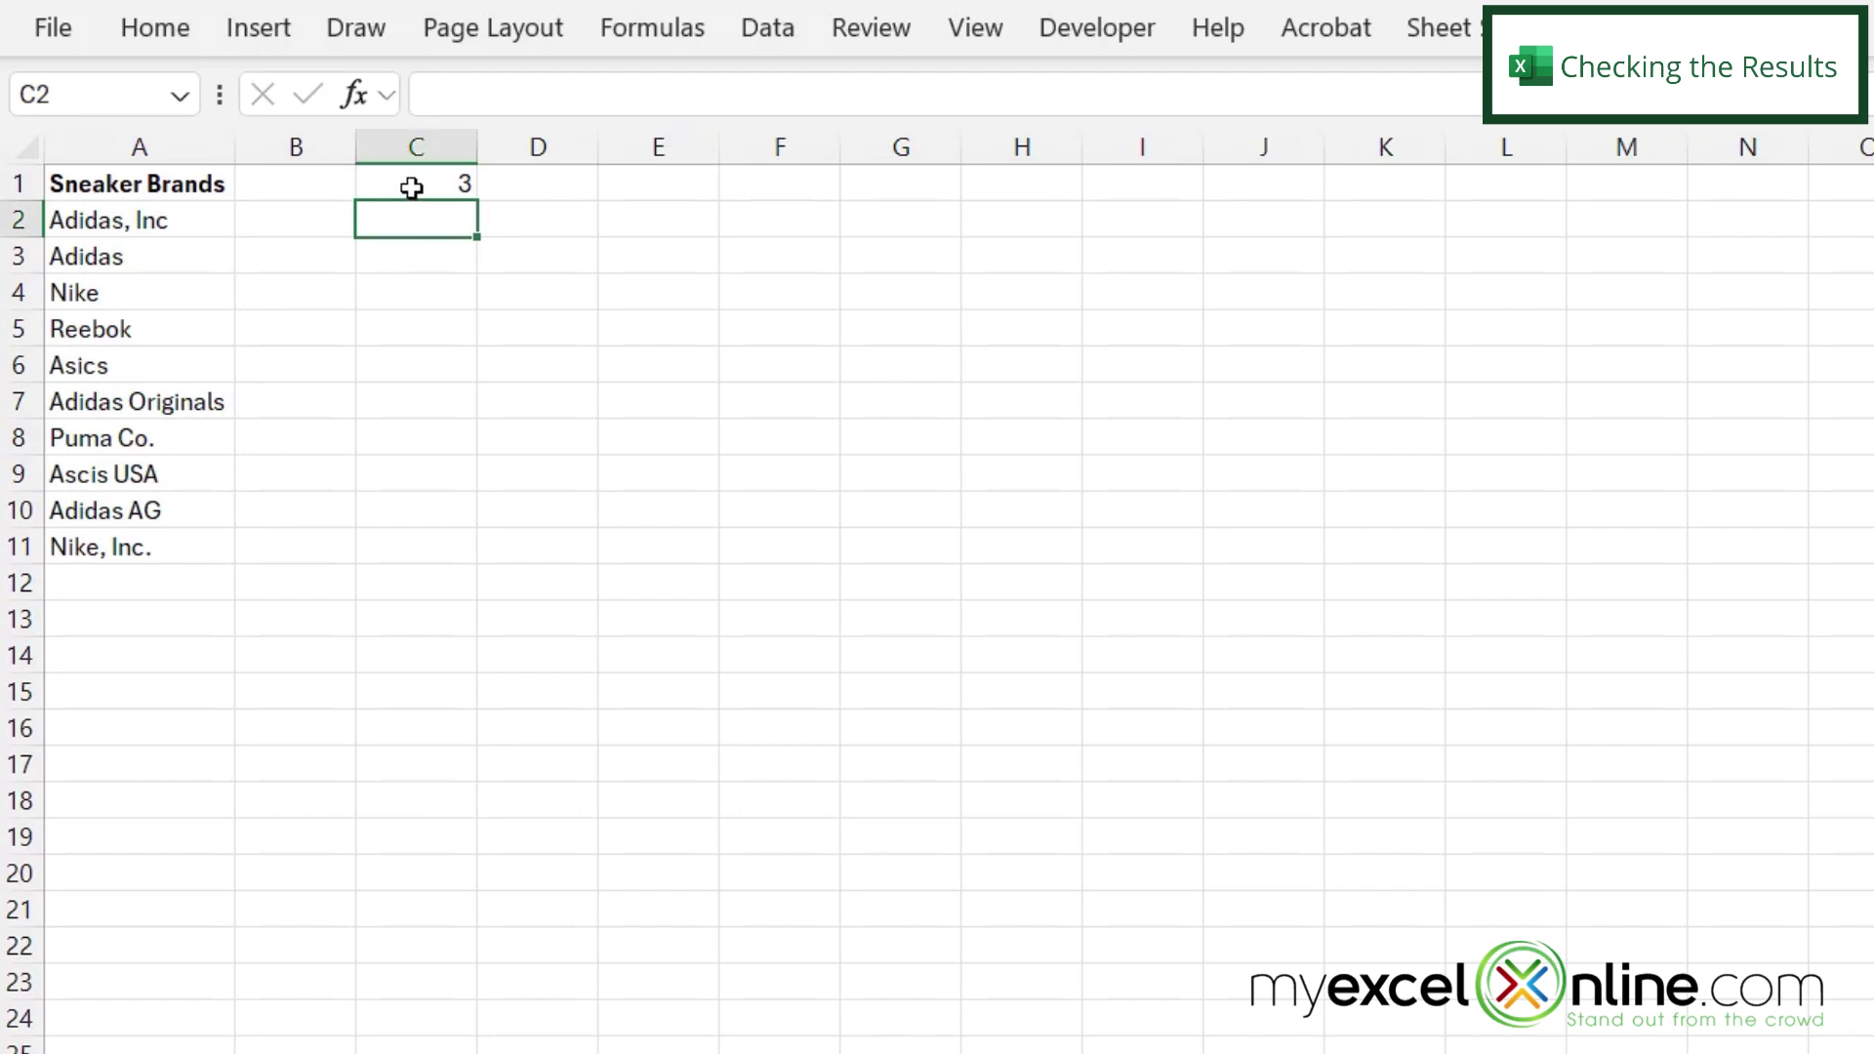
{"action": "left_click", "coordinate": [116, 220]}
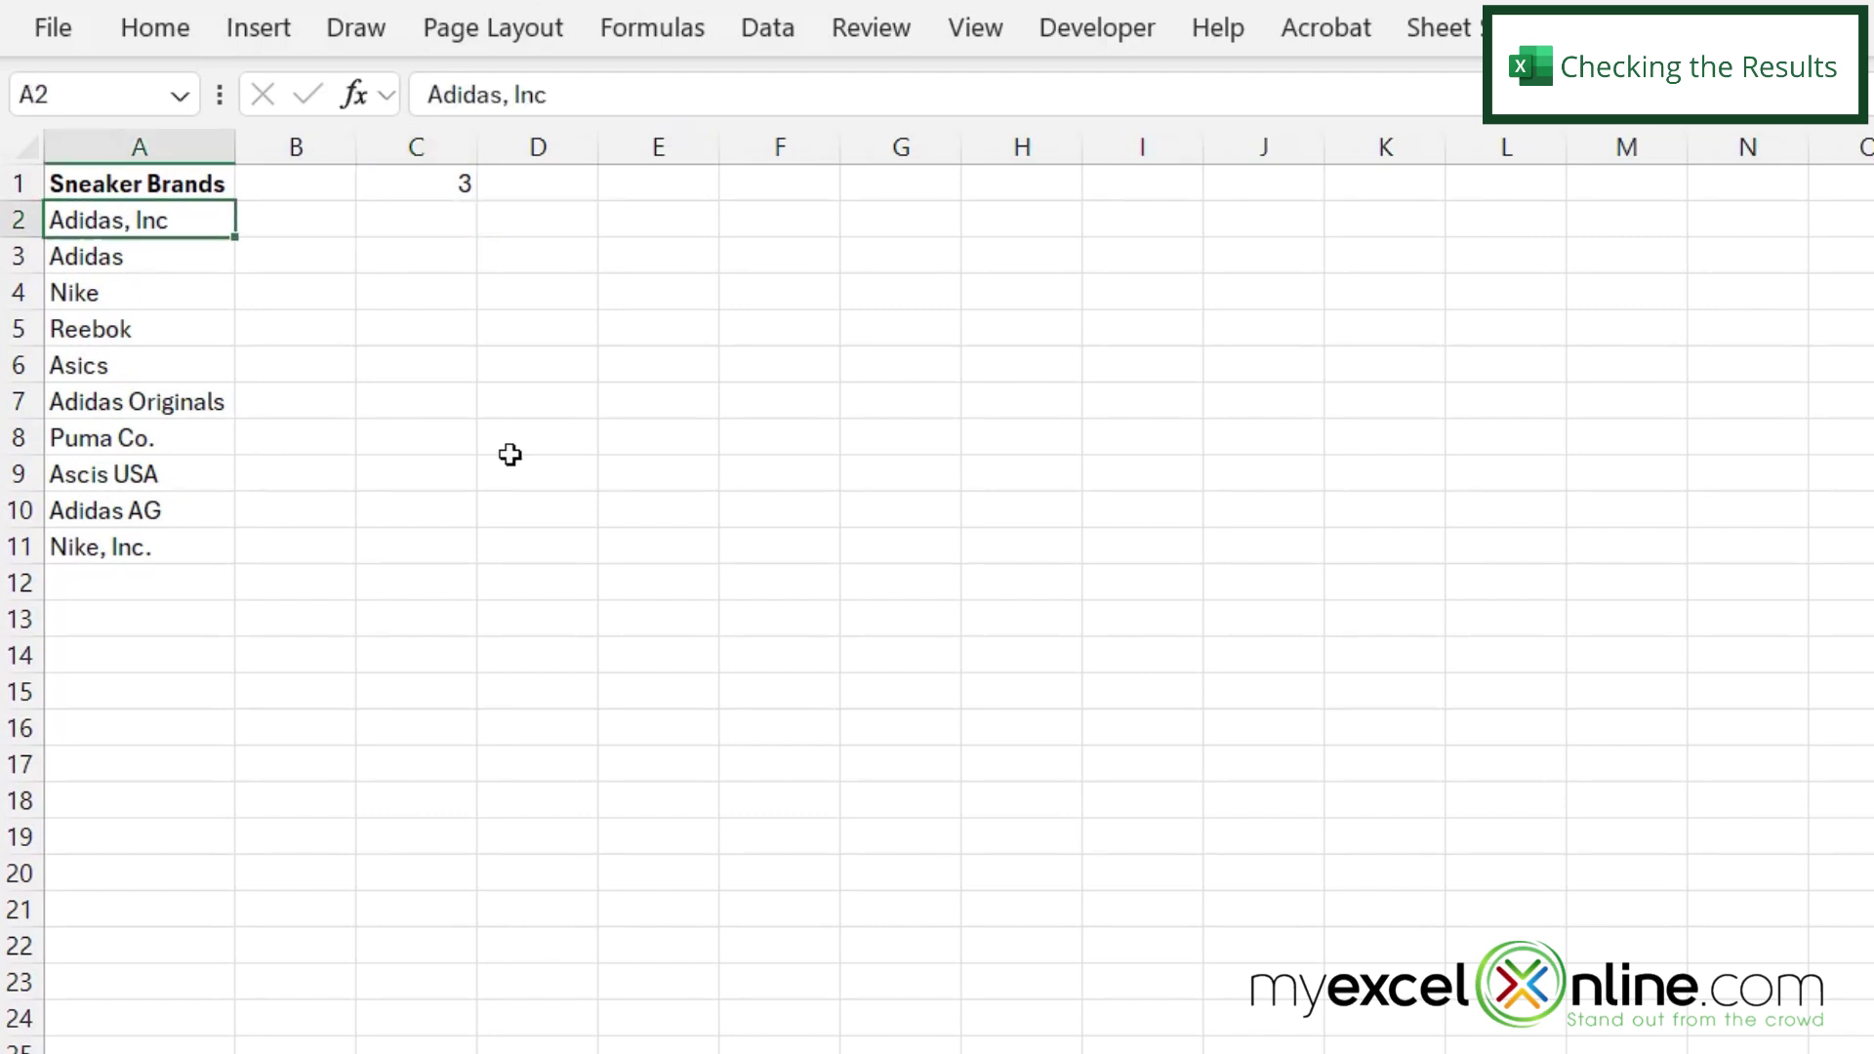
{"action": "key", "text": "Down"}
{"action": "key", "text": "Down"}
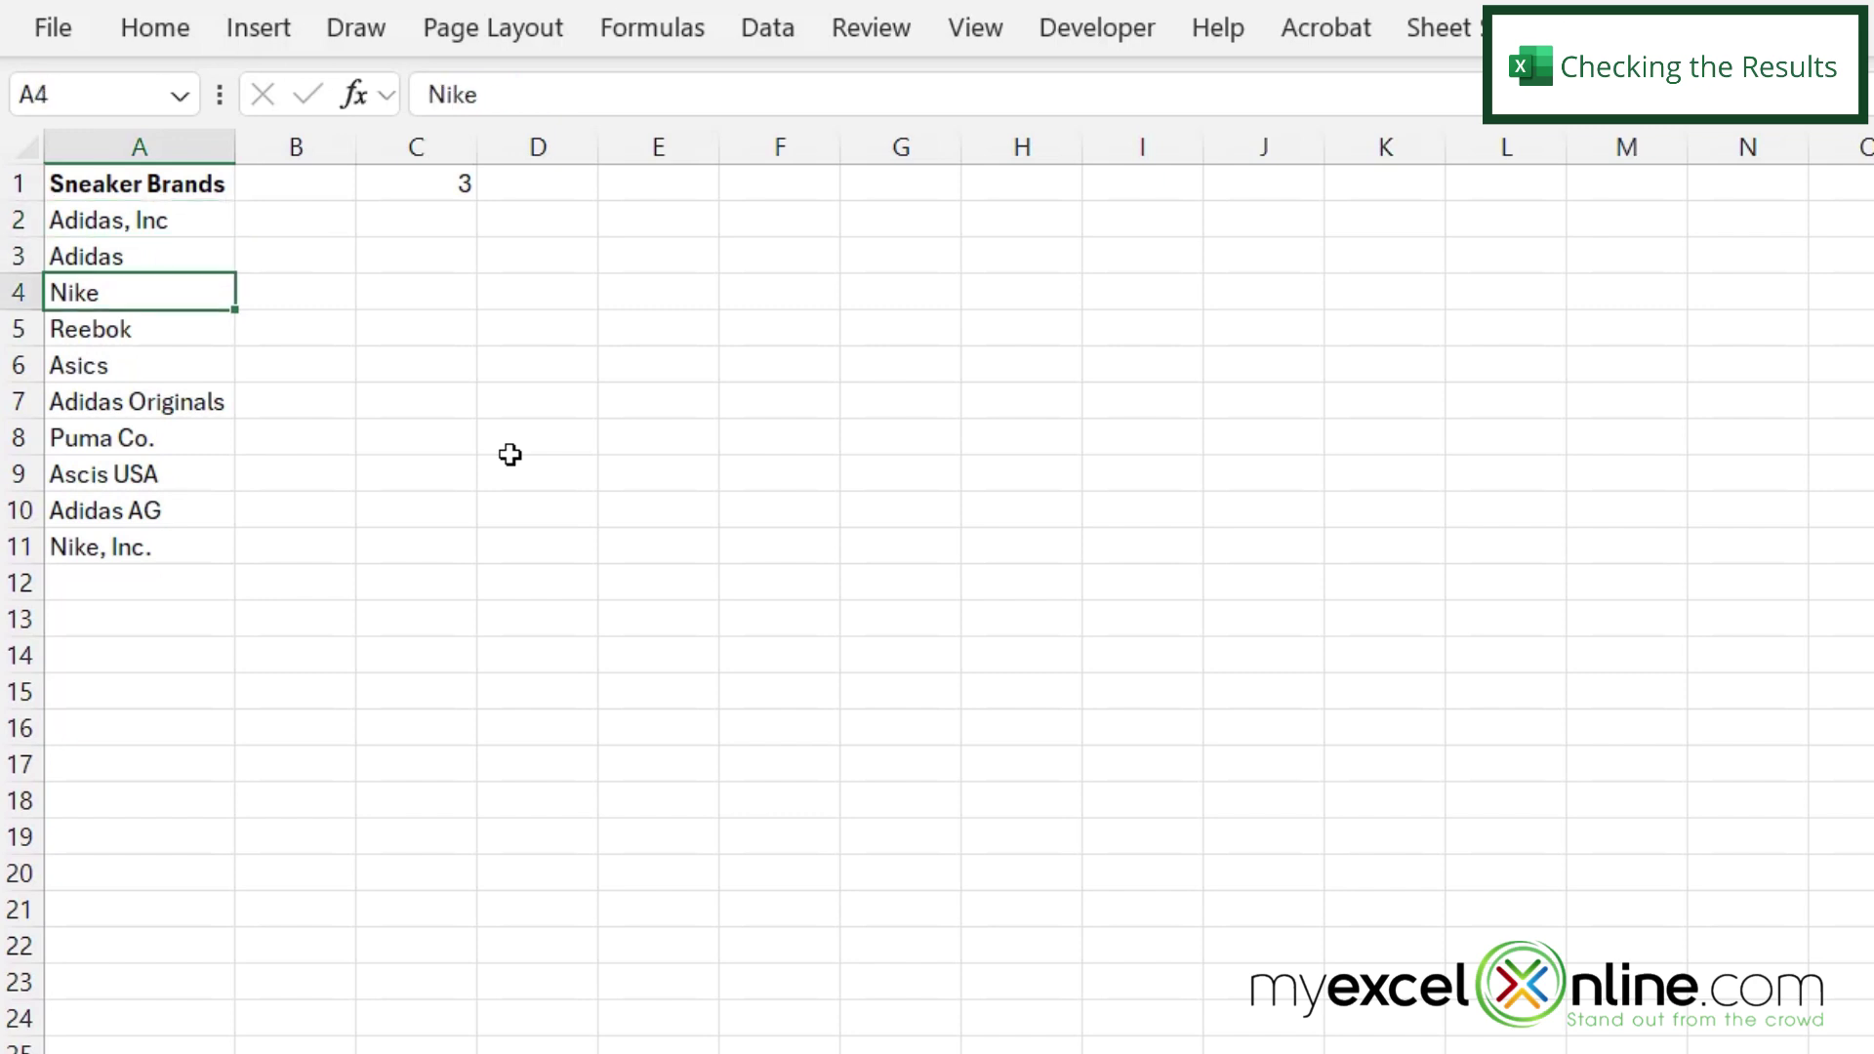